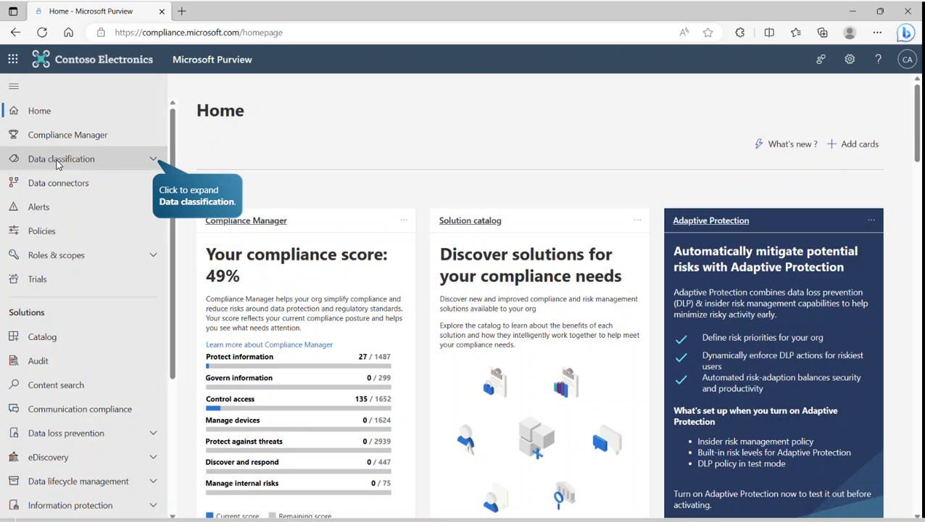
Open the Credit Card Number sensitive info type from the data classification classifiers and review its detection pattern details
left_click(152, 161)
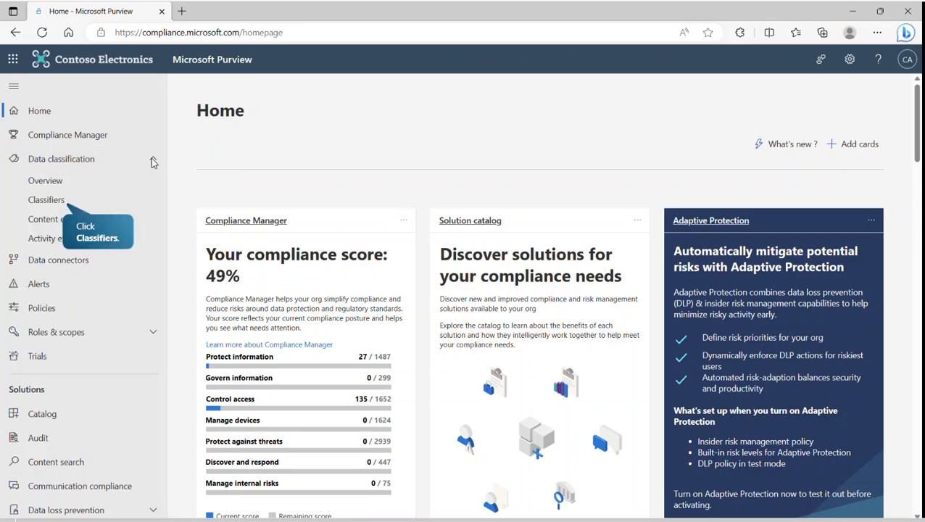
left_click(46, 200)
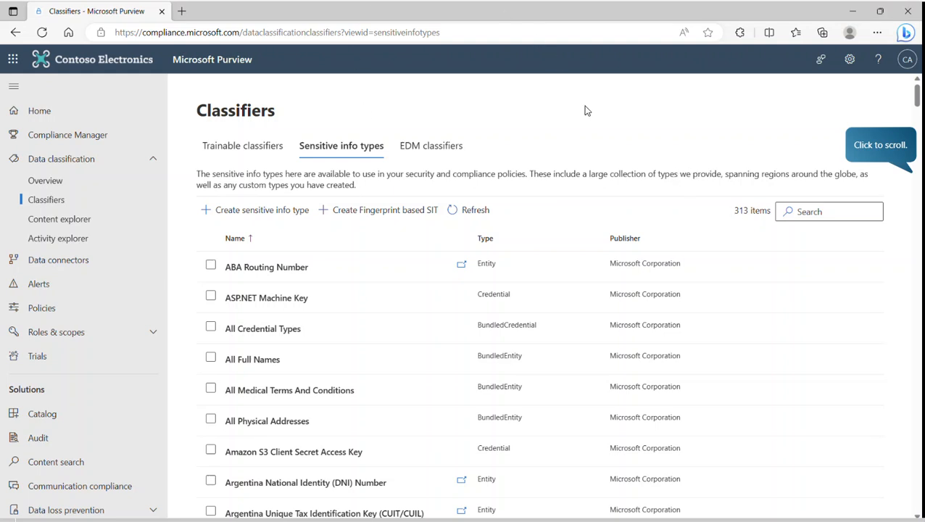
left_click(884, 150)
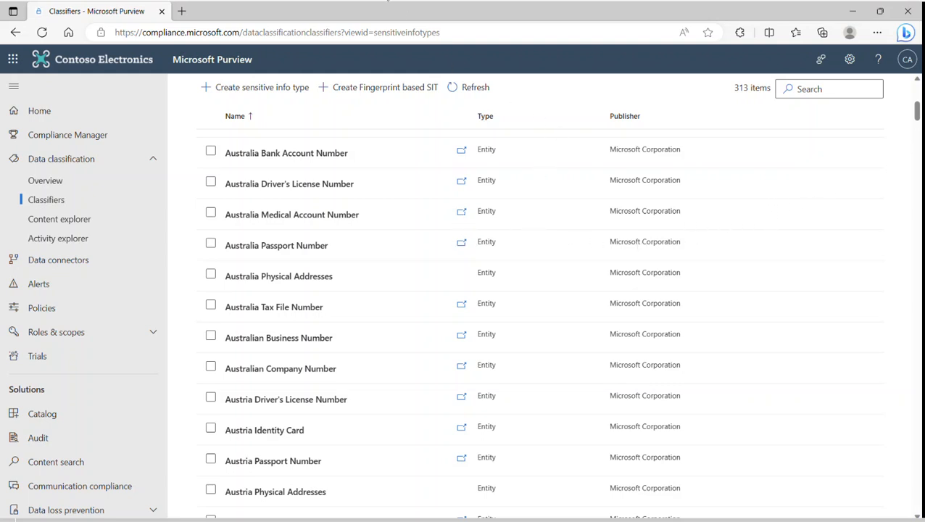
scroll(540, 319, "down", 15)
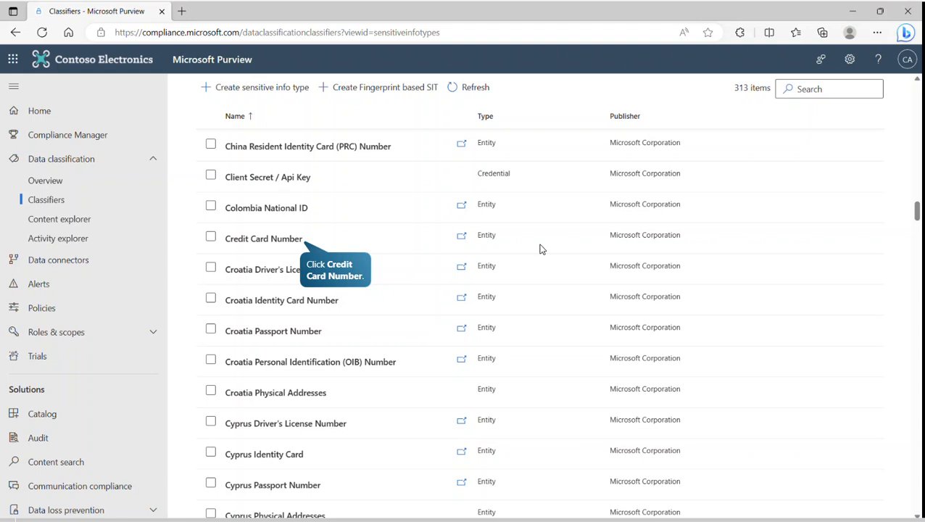
left_click(270, 242)
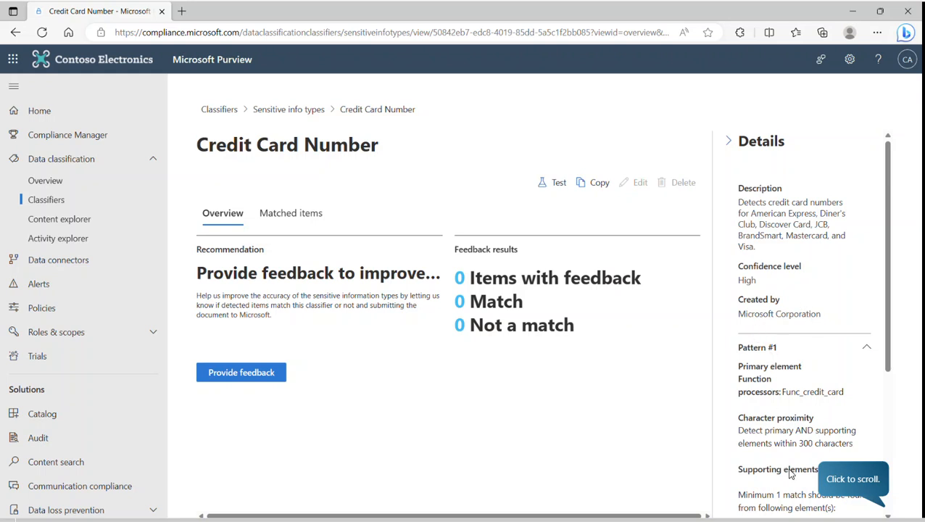
left_click(867, 480)
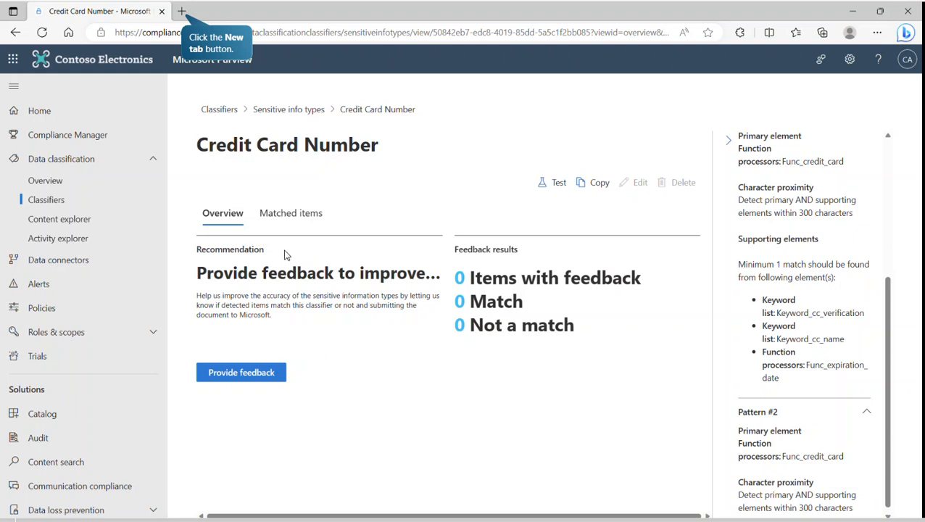
Read the format, definition and keyword lists in the Microsoft Learn article on the credit card number entity, and close the article
left_click(181, 12)
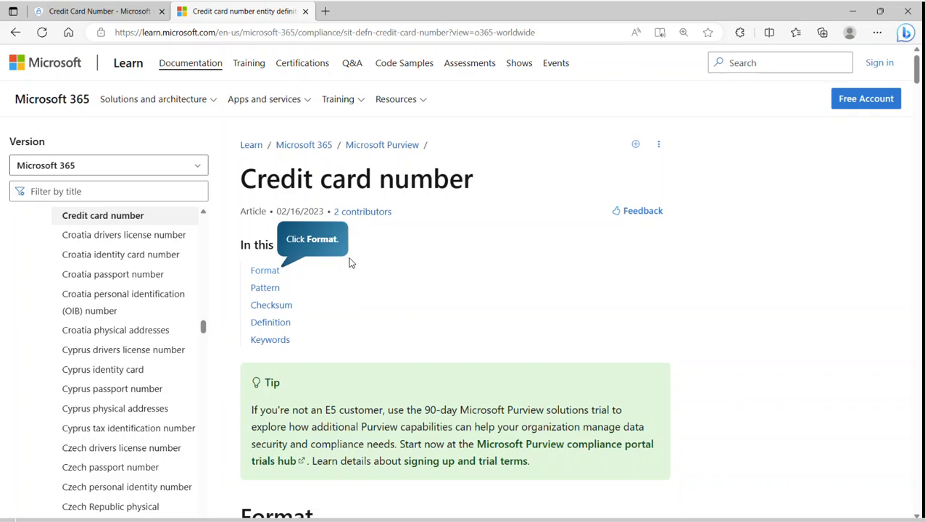
left_click(266, 271)
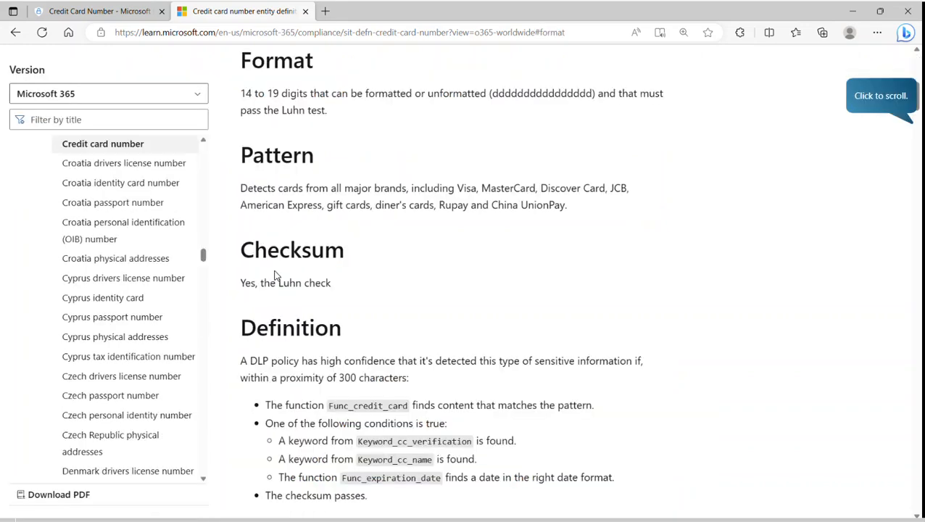
left_click(880, 98)
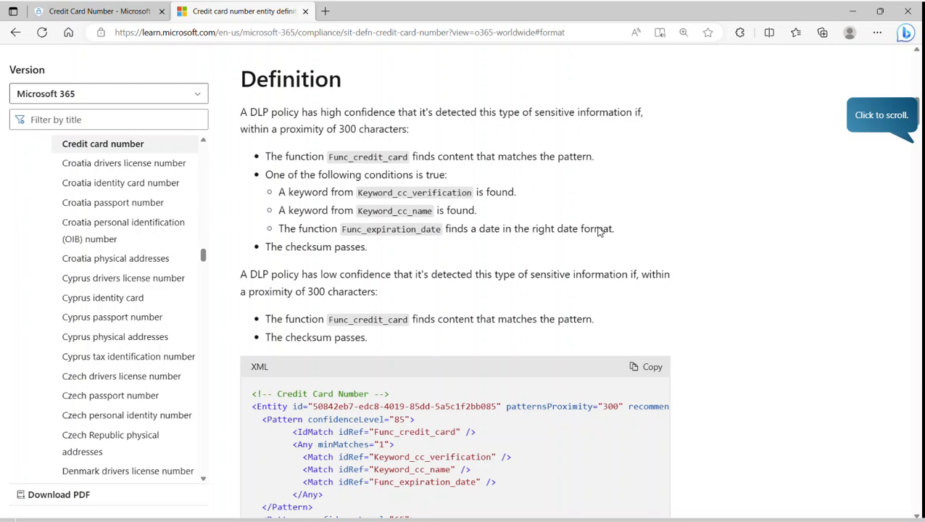
left_click(875, 120)
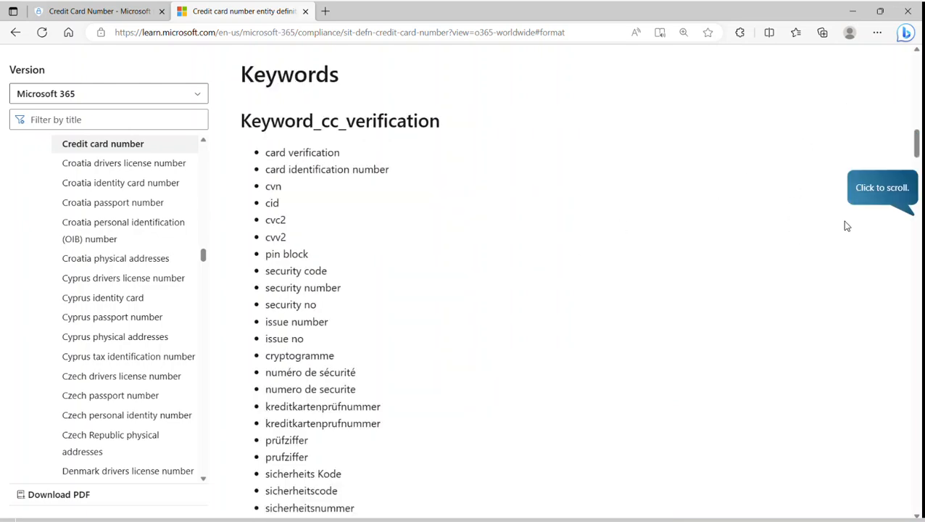
left_click(872, 188)
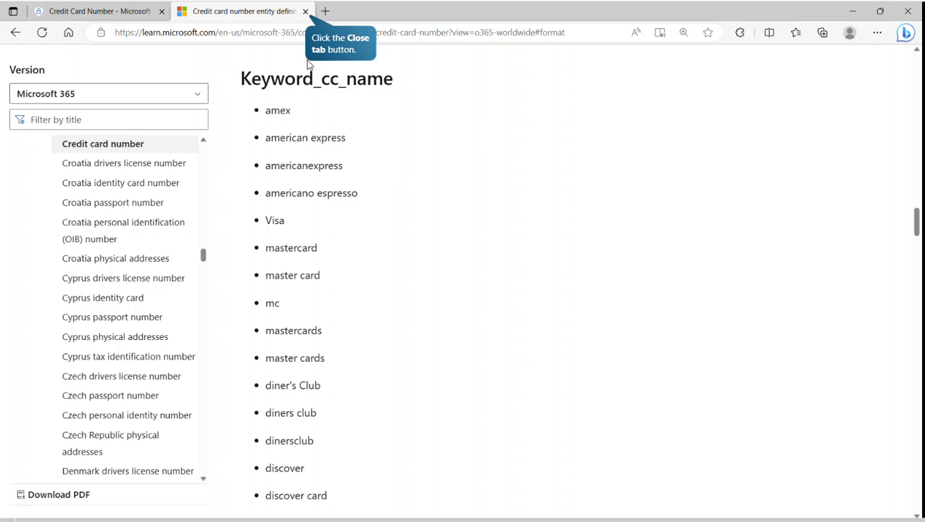
left_click(307, 12)
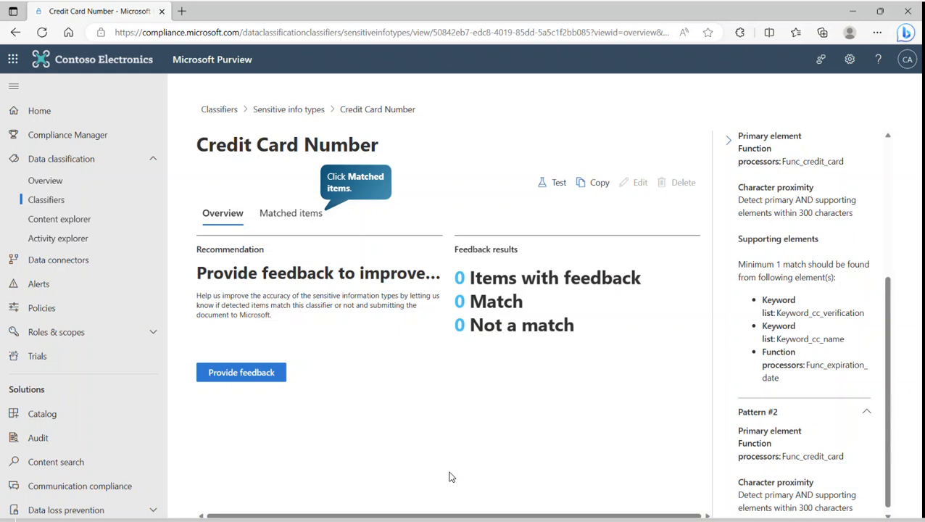
Browse the matched items to the first OneDrive site and check the confidence levels for Contoso Purchasing Permissions - Q1.docx
left_click(287, 211)
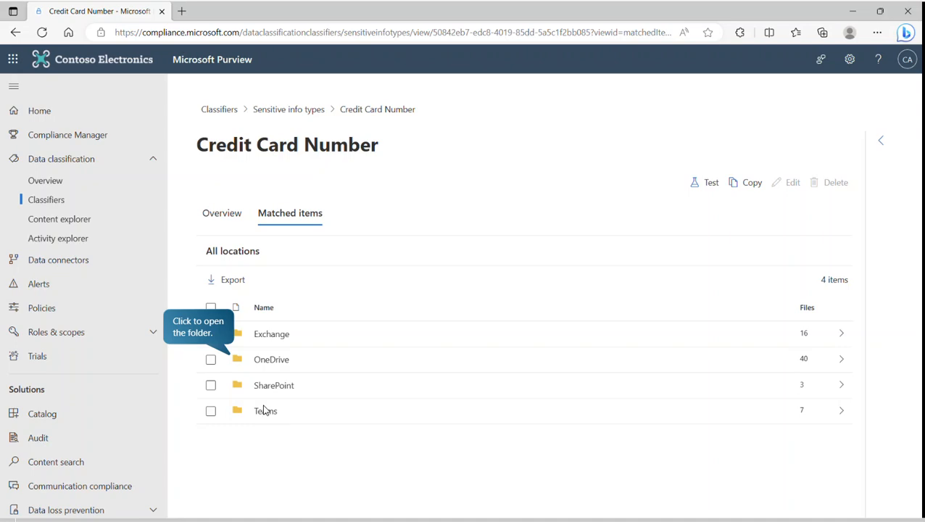
left_click(239, 358)
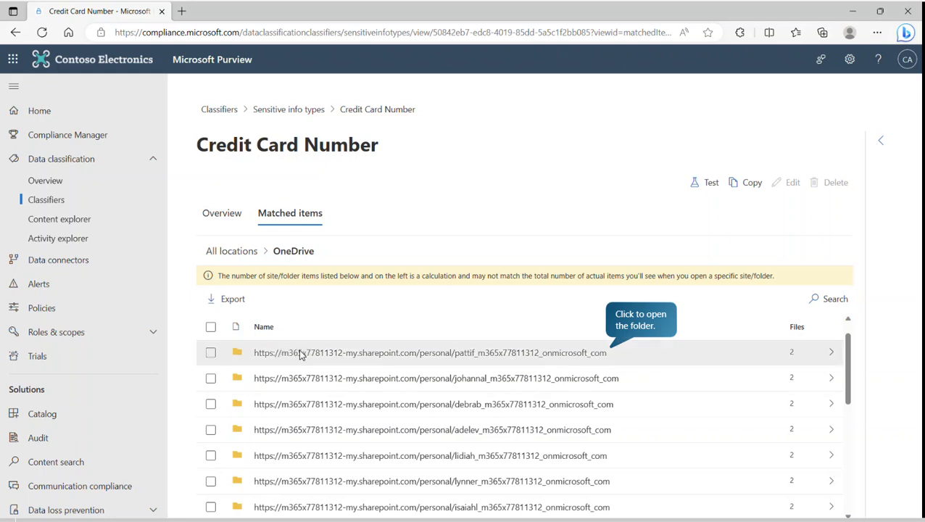
left_click(577, 355)
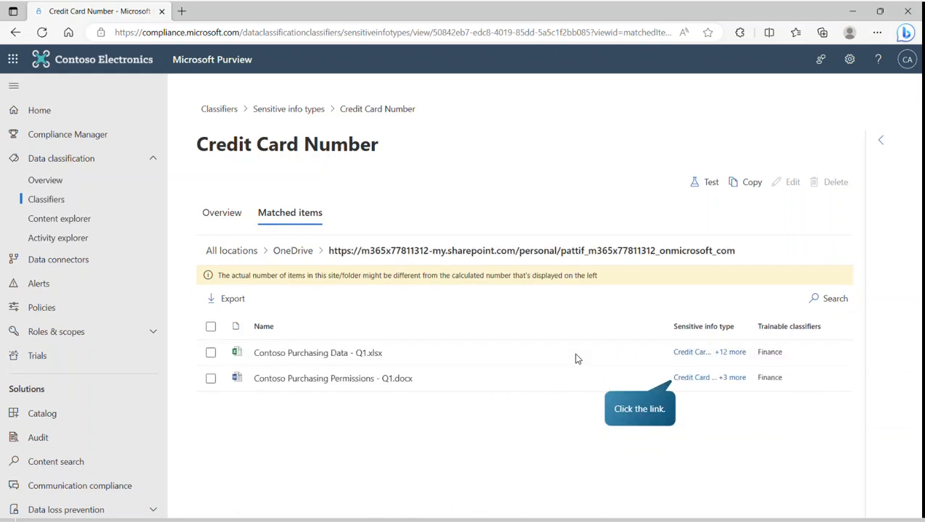
left_click(692, 376)
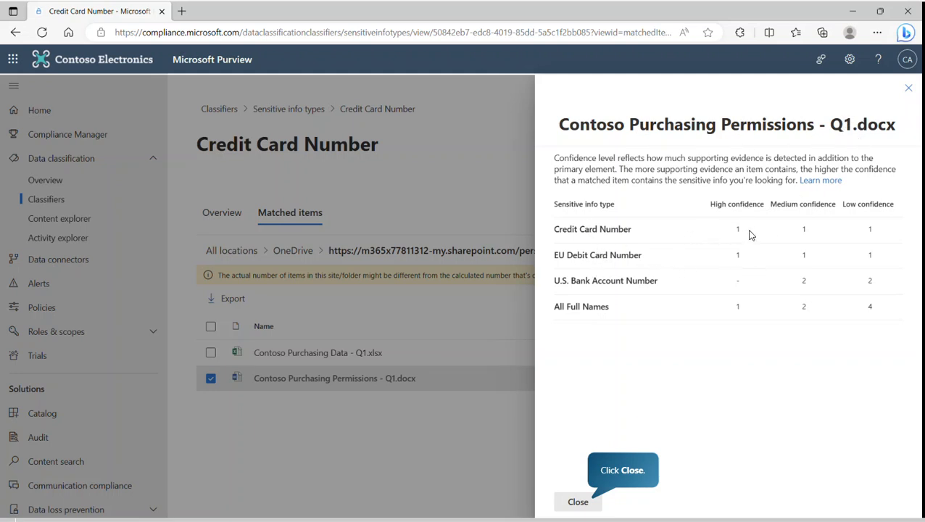
left_click(587, 502)
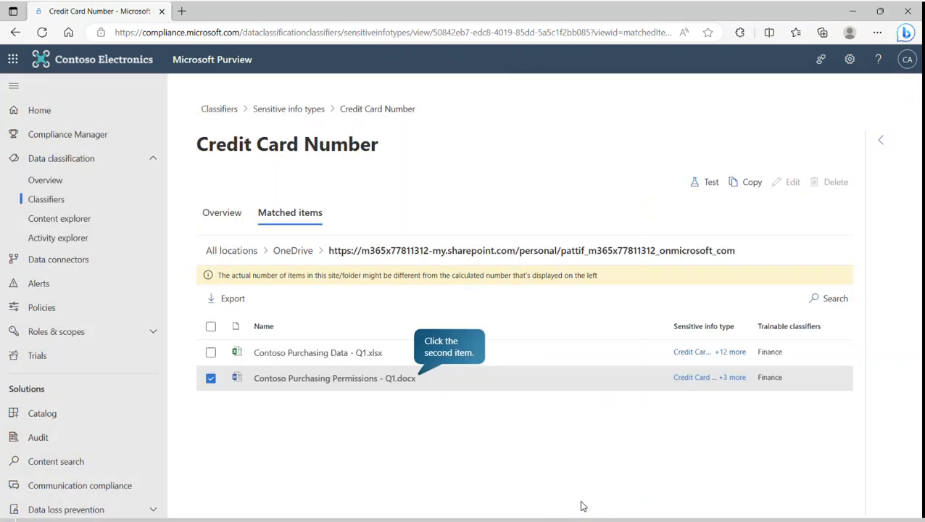
Review the source, contextual summary and details of Contoso Purchasing Permissions - Q1.docx full screen, and mark it as a Credit Card Number match
left_click(365, 379)
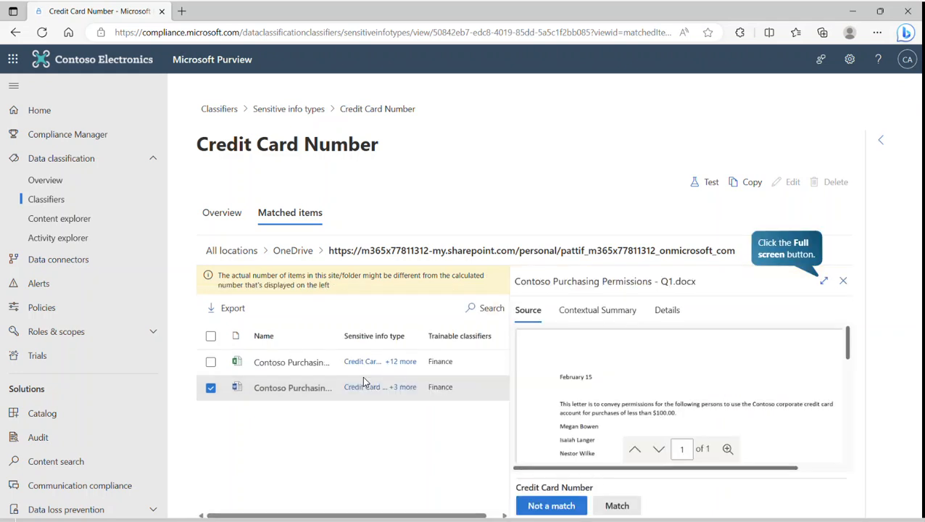
left_click(823, 282)
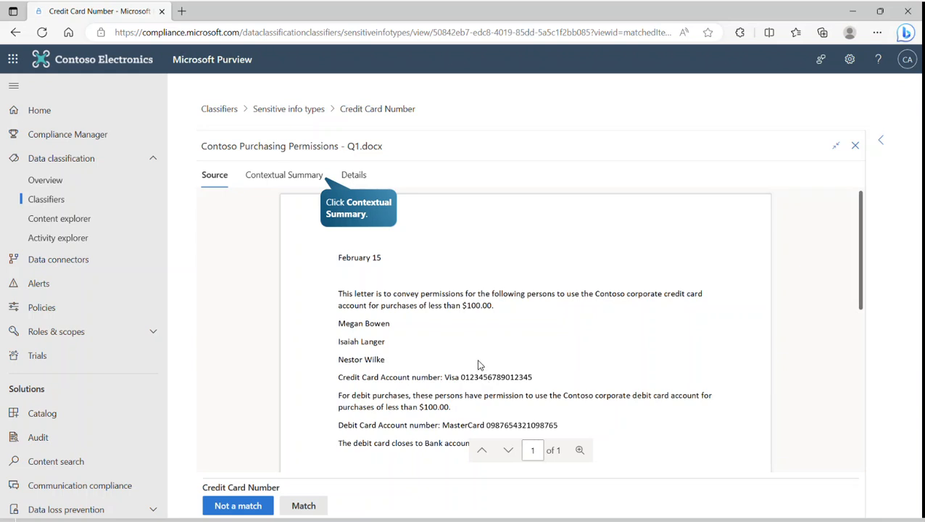
left_click(276, 178)
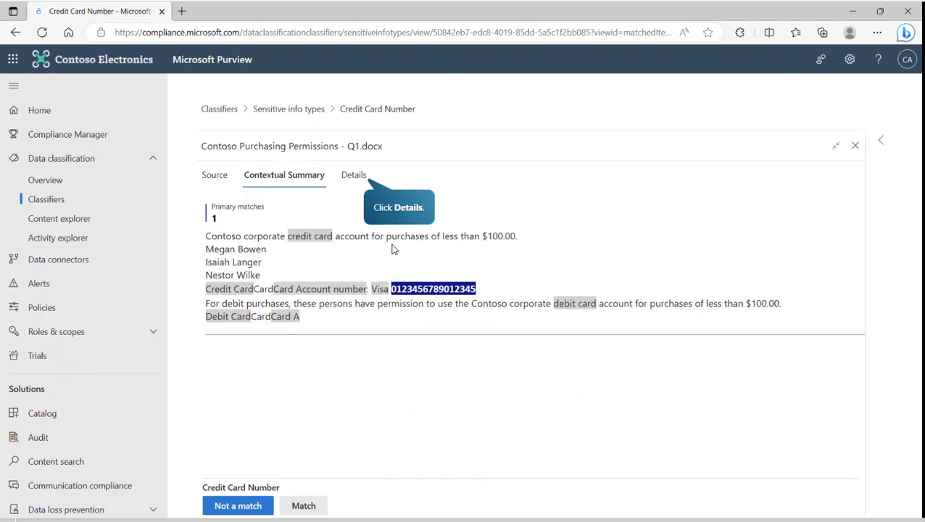
left_click(354, 176)
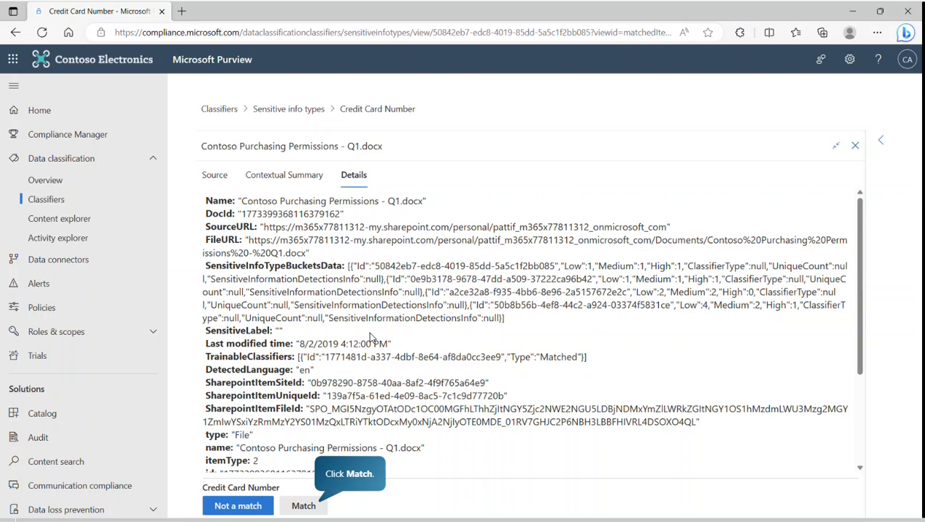
left_click(303, 506)
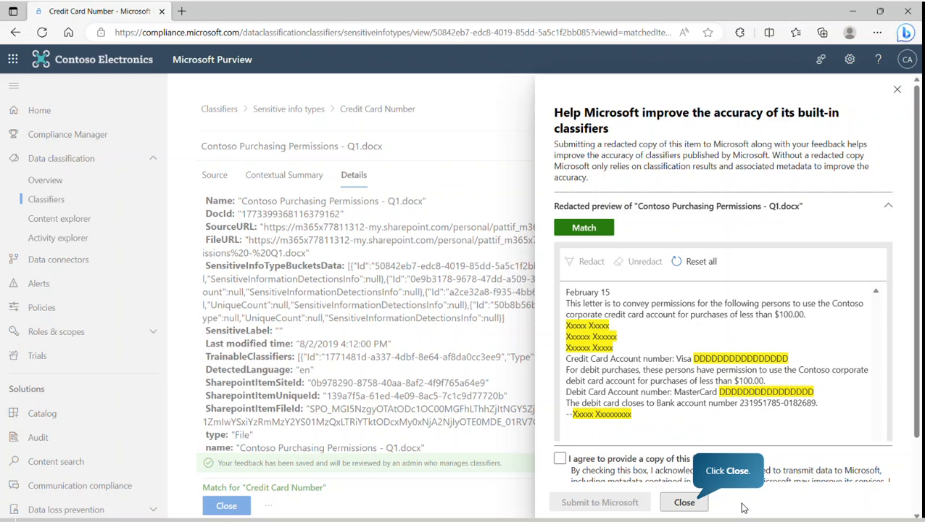
left_click(685, 502)
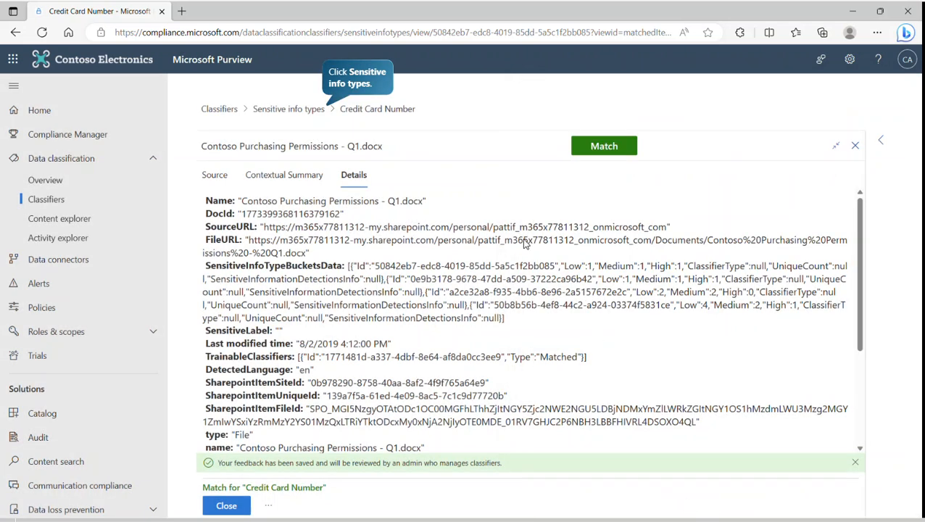
Return to the sensitive info types list, search it for "Driver's license" and "Identification", and clear the search
left_click(274, 110)
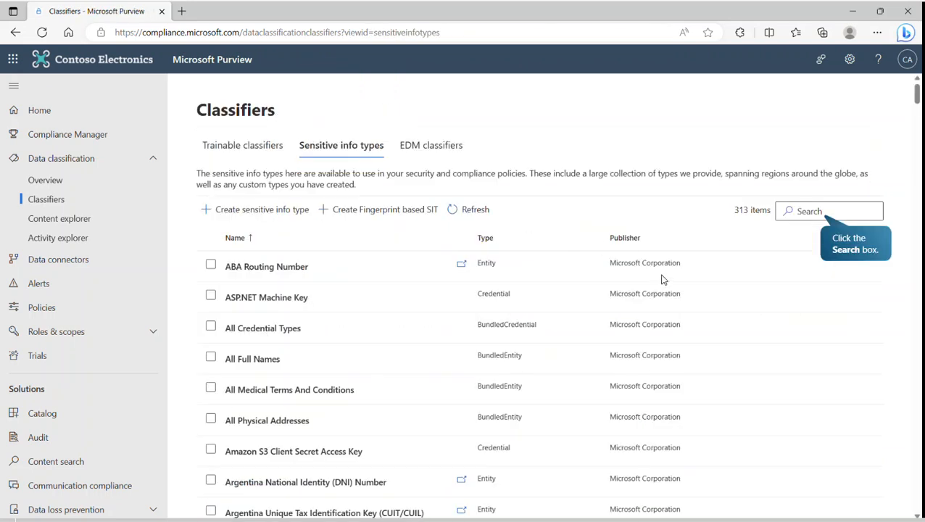
left_click(801, 211)
type("Driver's license")
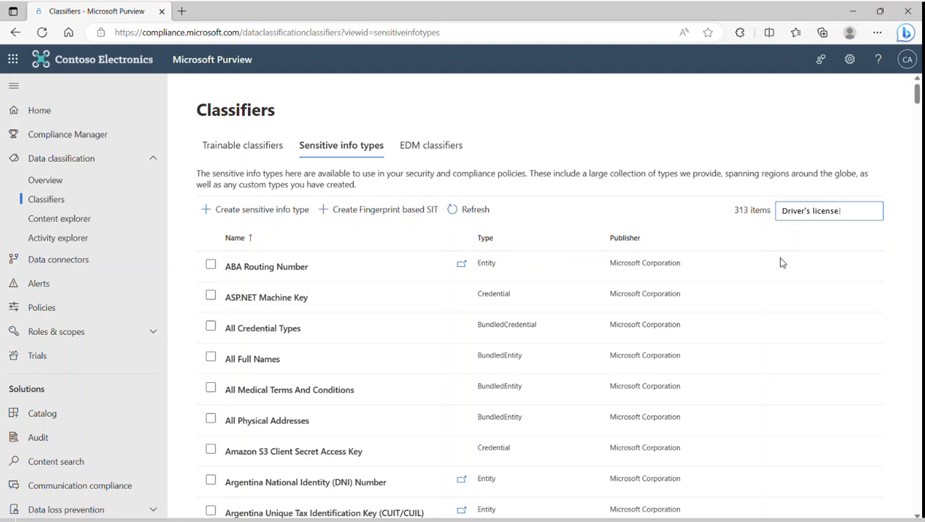
key("Return")
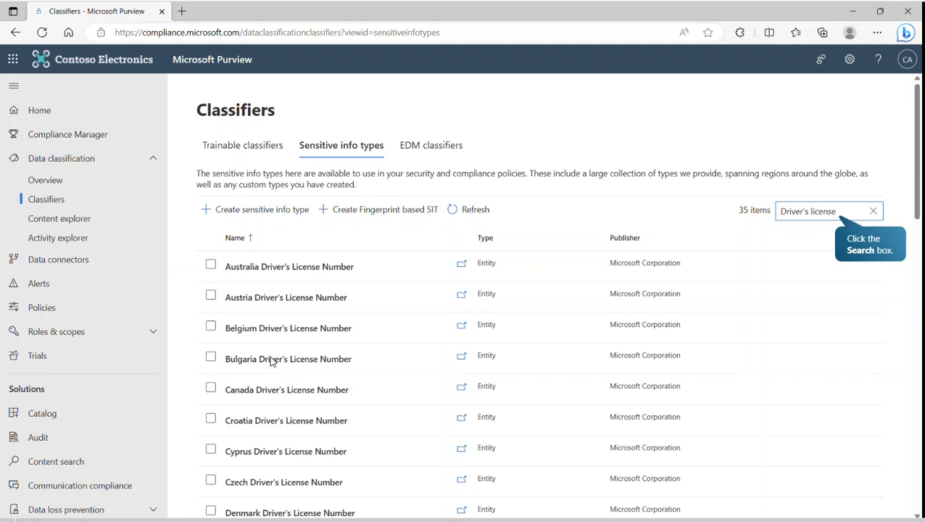
left_click(804, 213)
type("Identification")
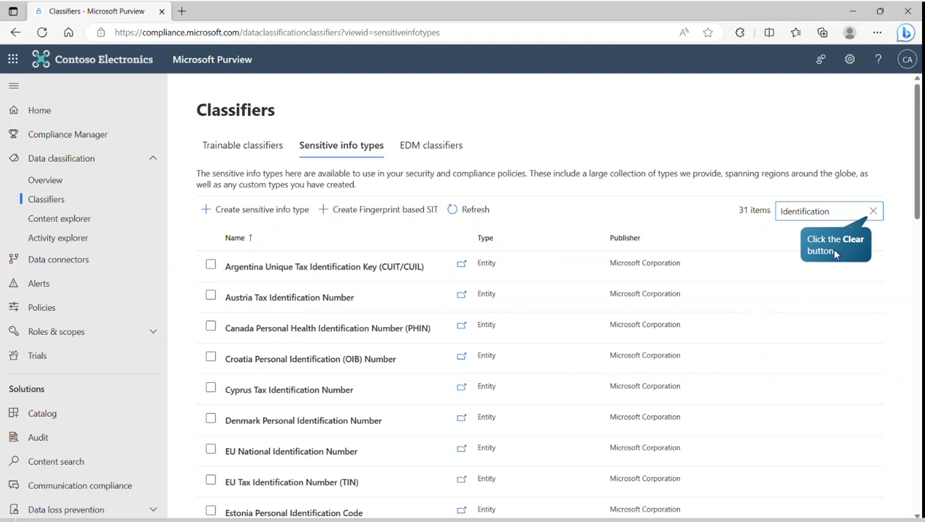
left_click(873, 212)
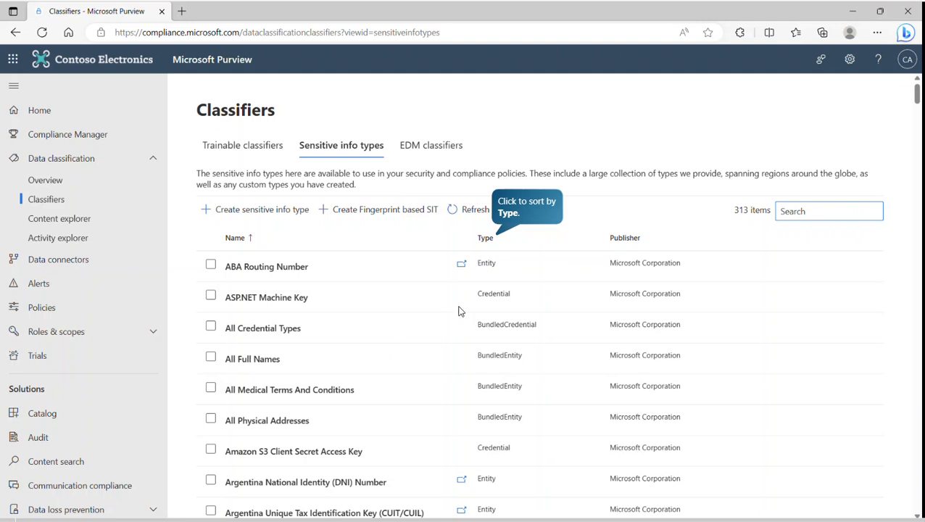
Sort the sensitive info types by type and open the details of All Credential Types
left_click(486, 243)
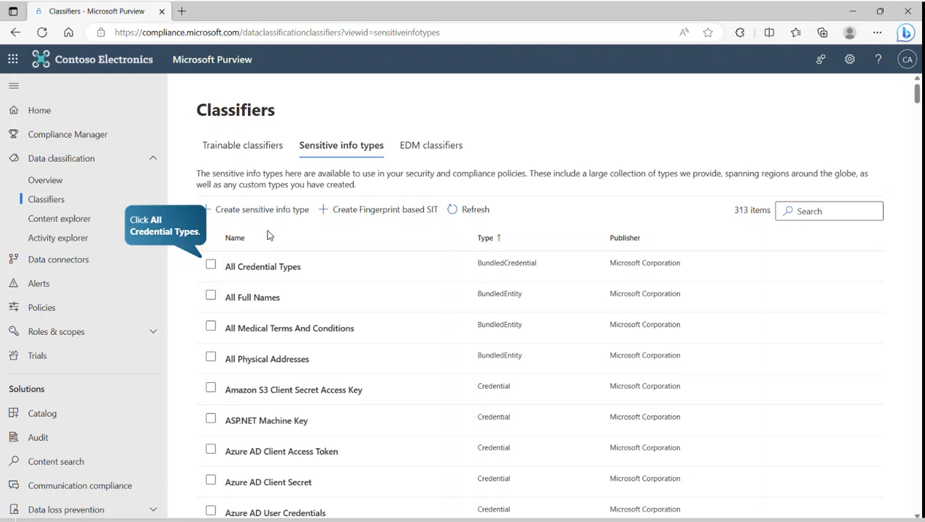
left_click(252, 268)
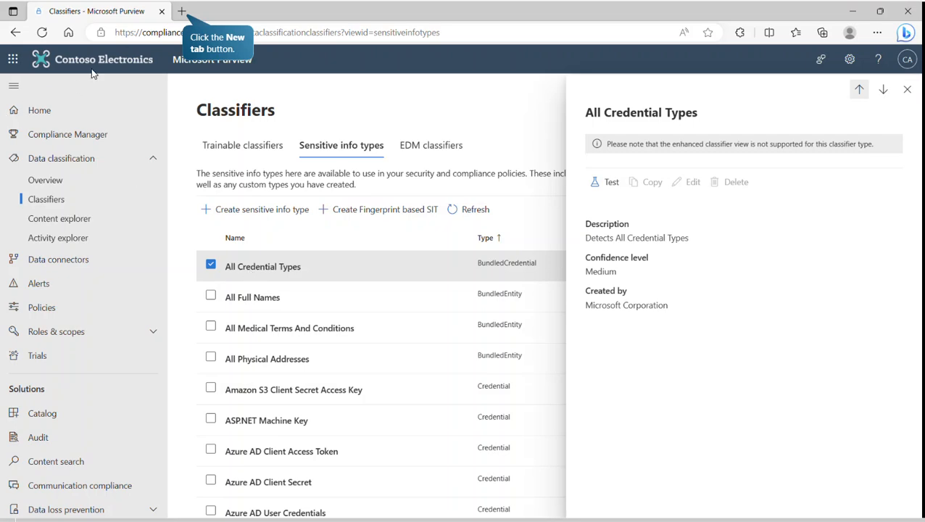
Read the format, description and contained types in the Microsoft Learn article on all credentials, and close the article
left_click(182, 14)
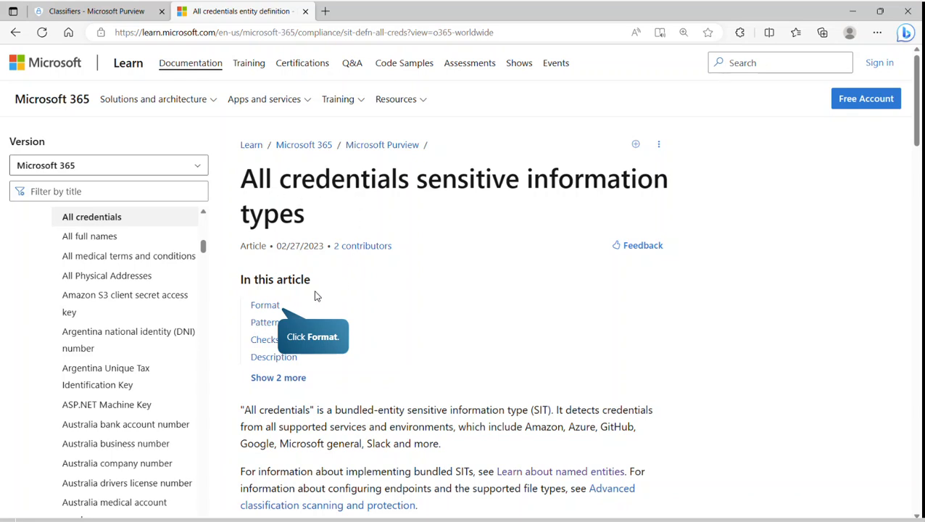
left_click(264, 305)
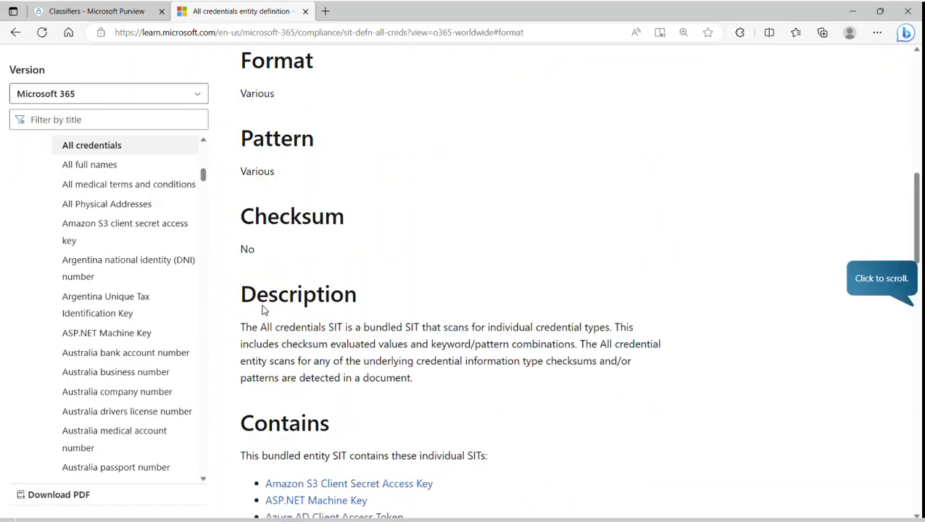
left_click(879, 282)
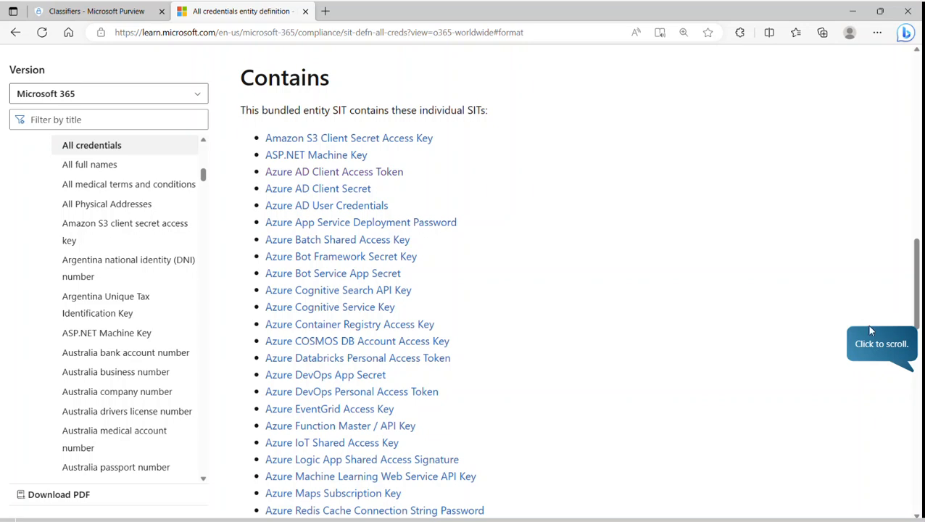
left_click(882, 350)
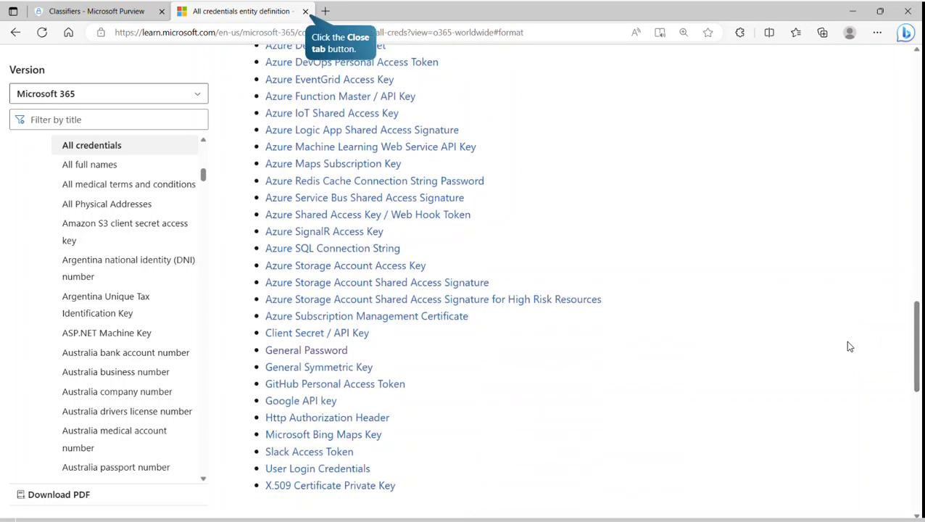
left_click(304, 12)
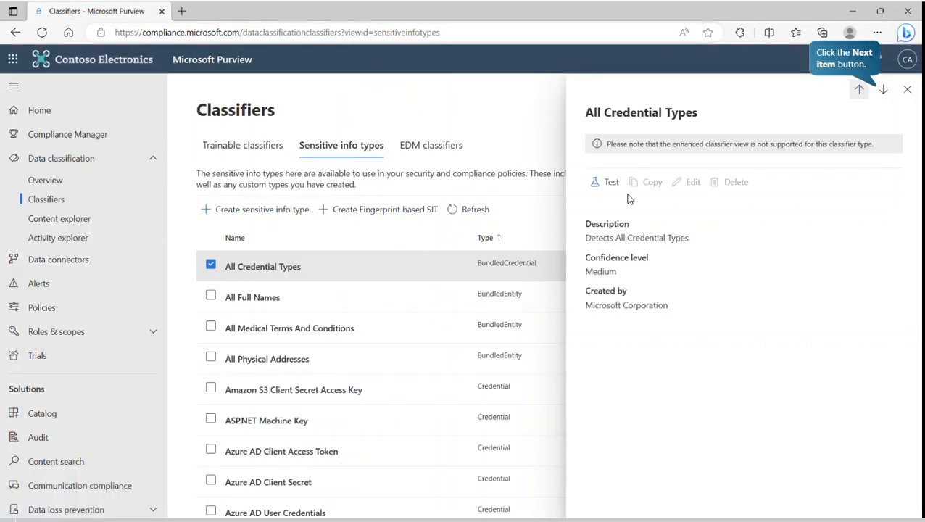
Review the details of All Full Names, All Medical Terms And Conditions and All Physical Addresses, and close the details pane
left_click(884, 90)
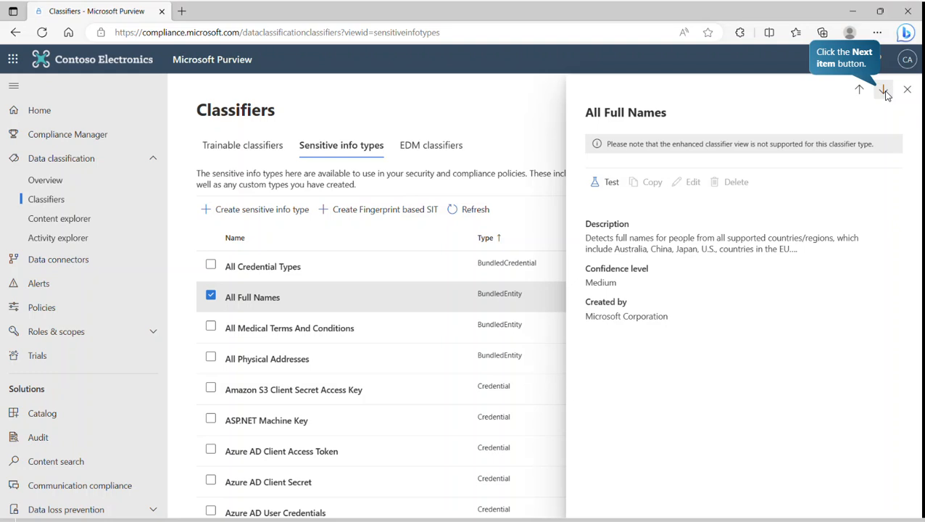
left_click(883, 91)
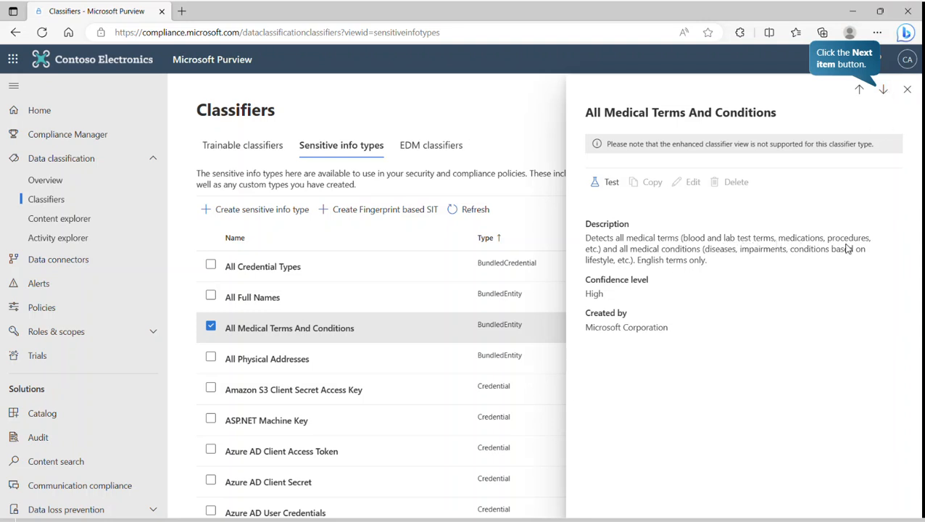
left_click(883, 89)
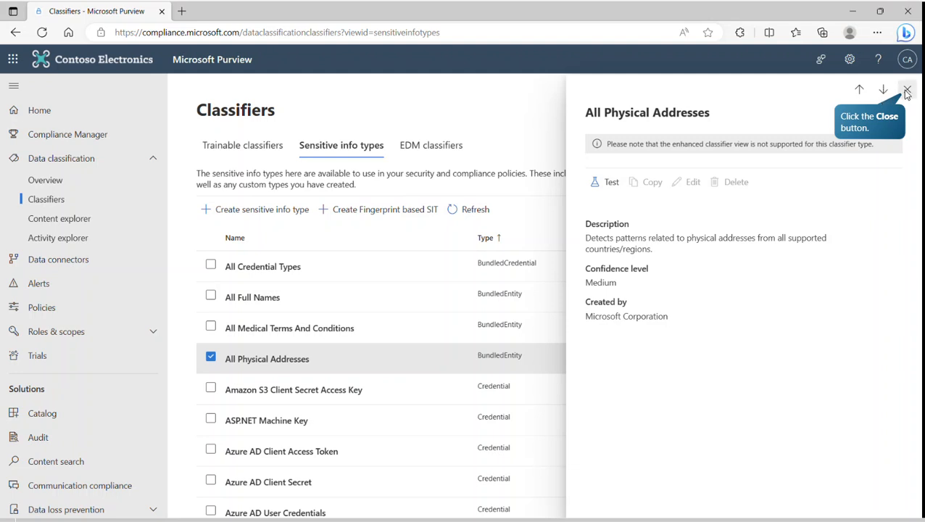
left_click(907, 90)
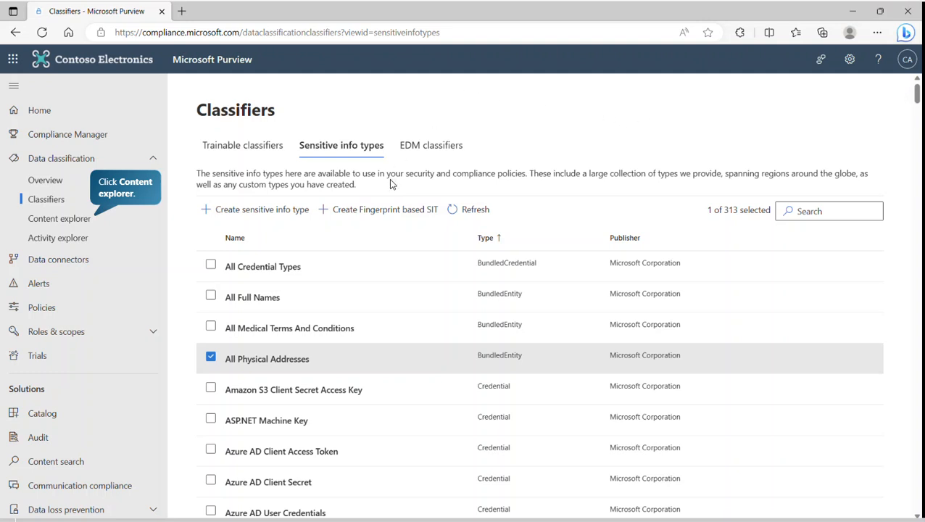
In Content explorer, find the SharePoint site's files containing U.S. Social Security Number (SSN) and review the first Customer Data.xlsx's source and contextual summary
left_click(55, 224)
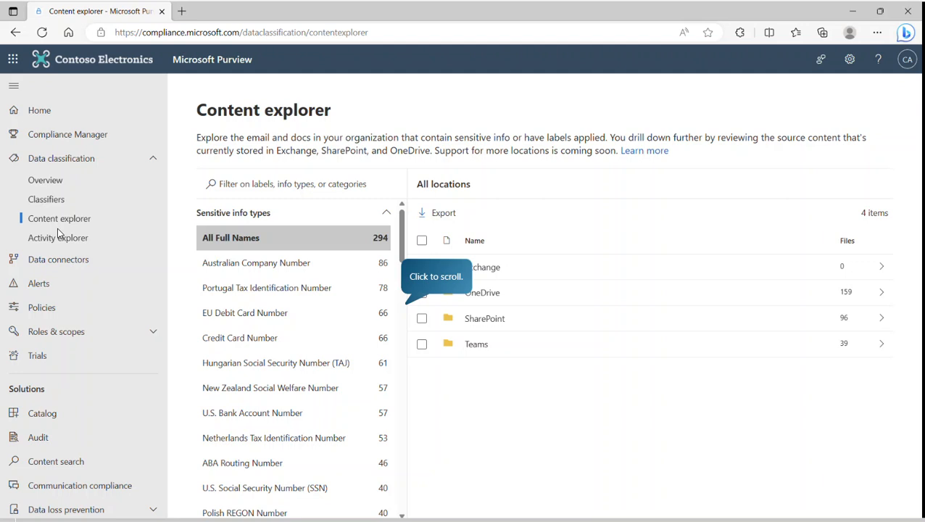
left_click(413, 282)
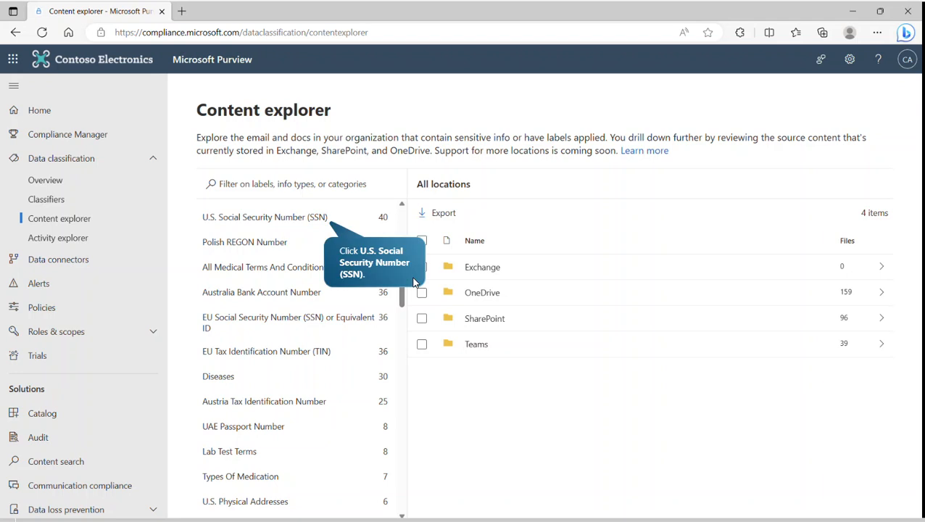
left_click(271, 223)
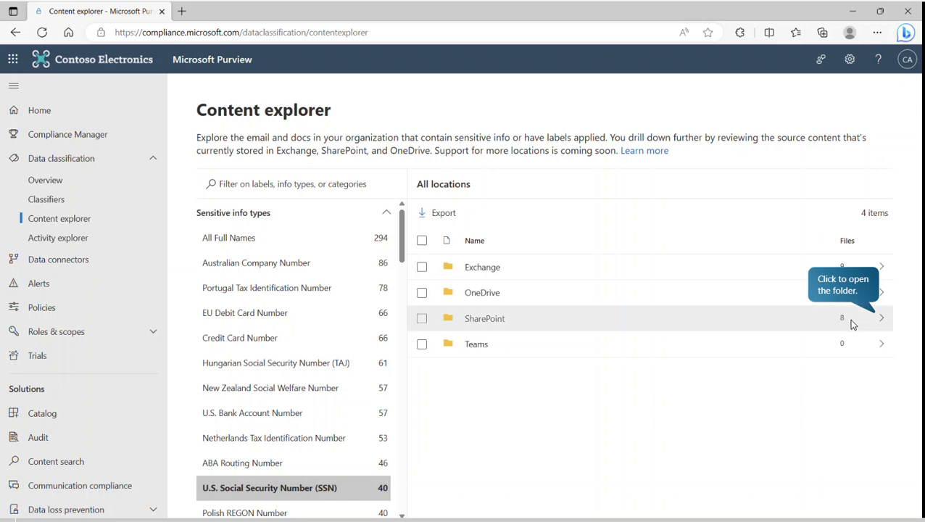
left_click(878, 320)
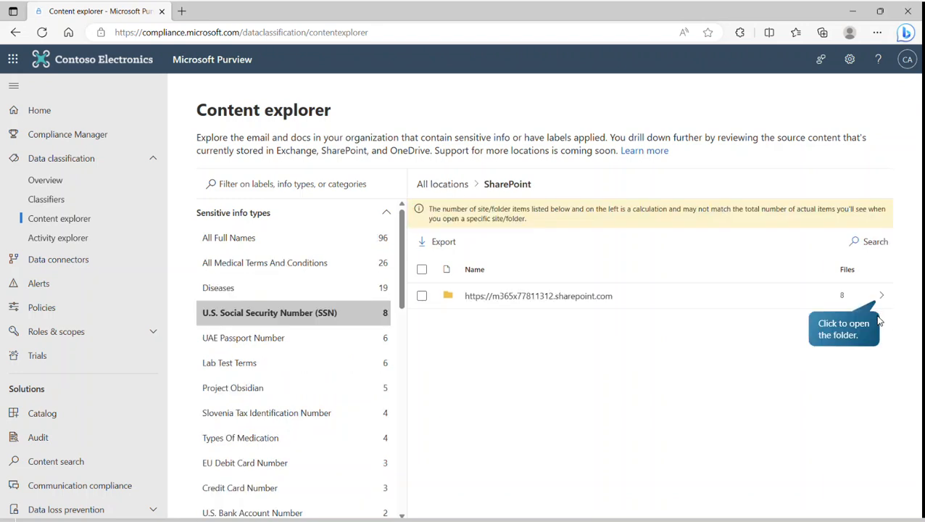
left_click(880, 296)
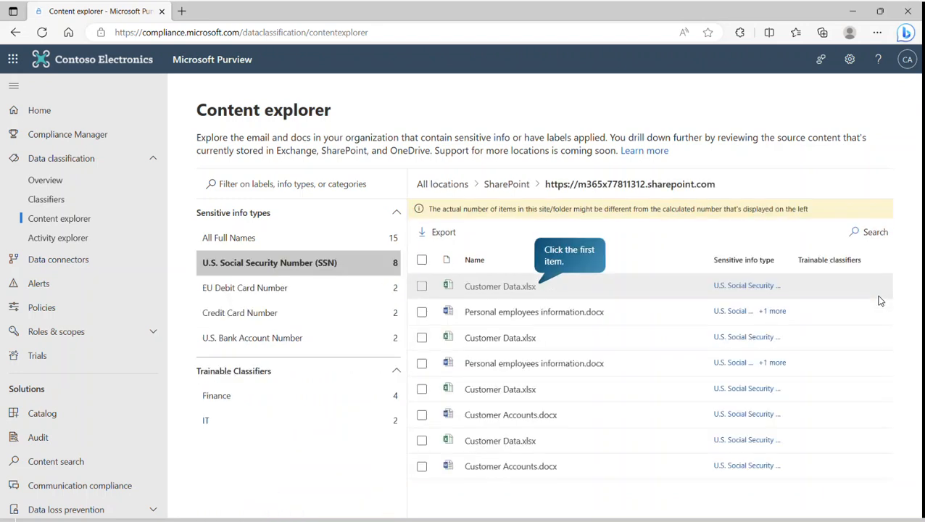
left_click(488, 287)
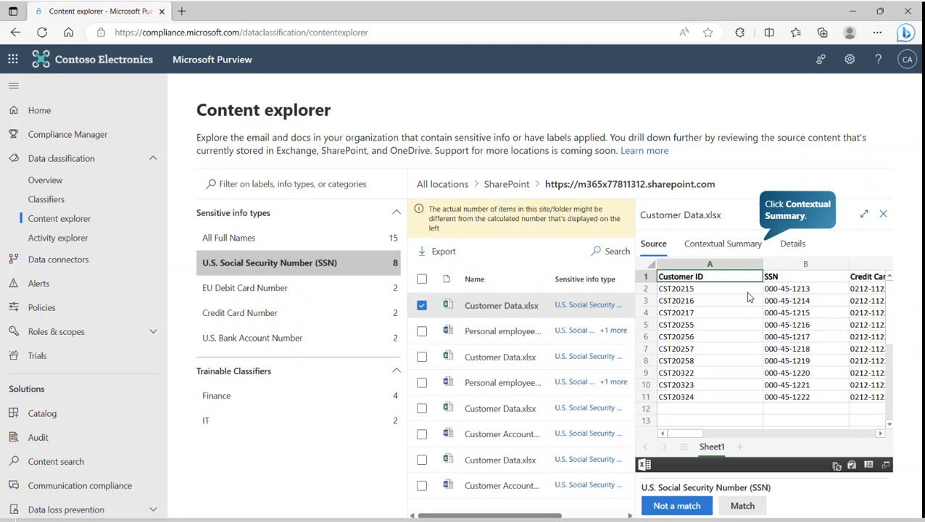
left_click(723, 245)
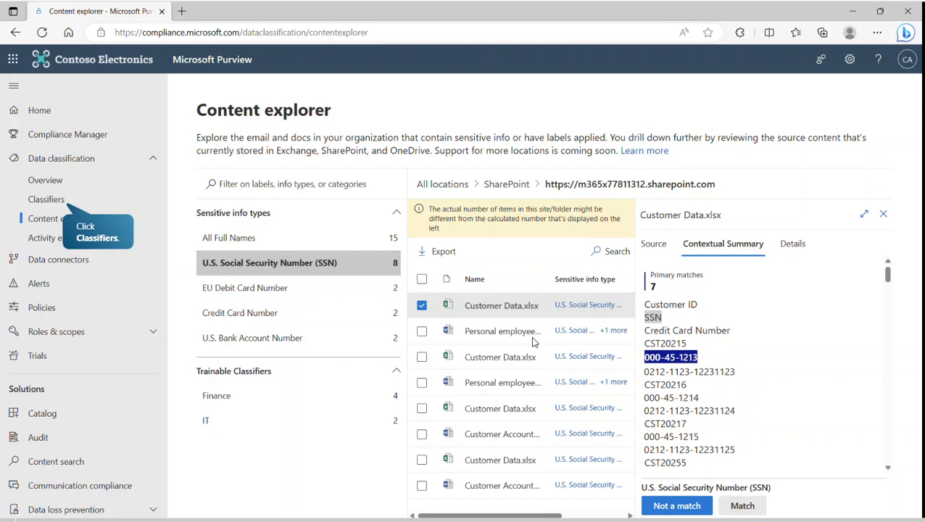
Start a sensitive info type in Classifiers named Research and Development, described as "Detects content related to confidential research and development activities."
left_click(45, 200)
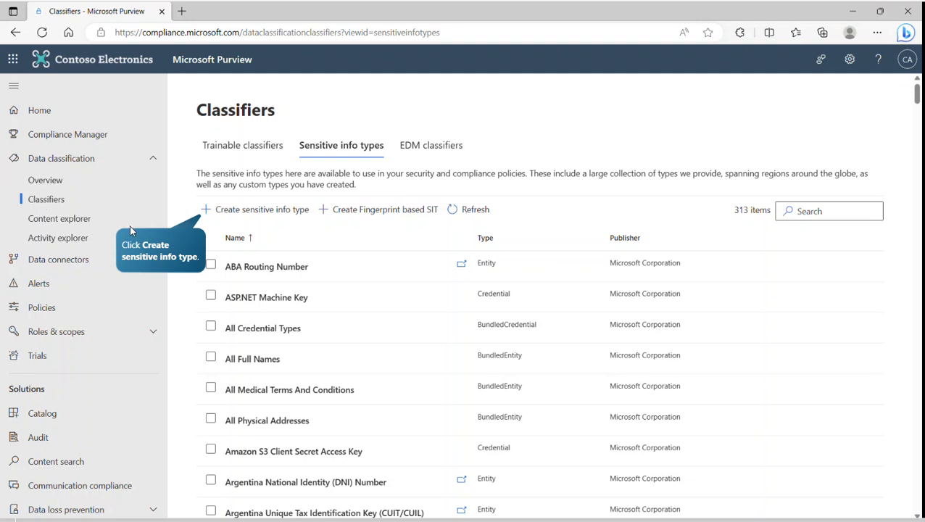
left_click(240, 211)
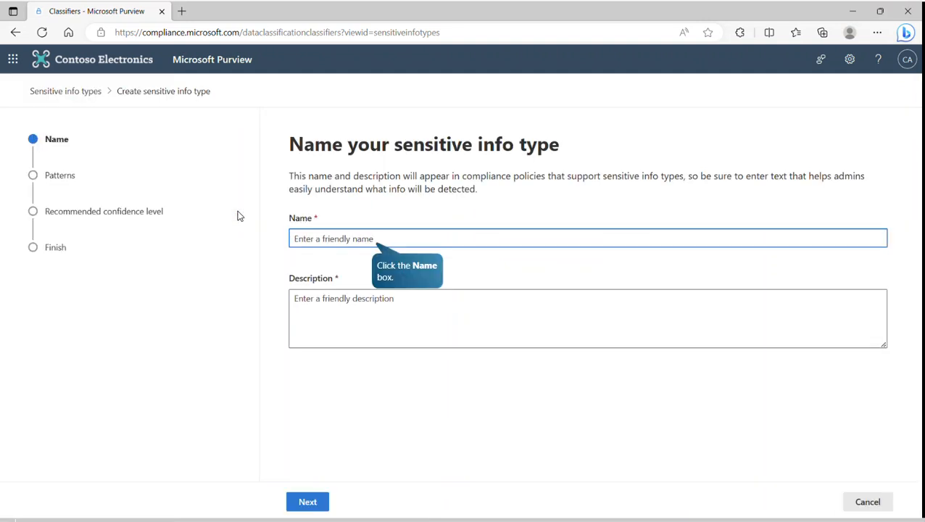
left_click(341, 238)
type("Research an")
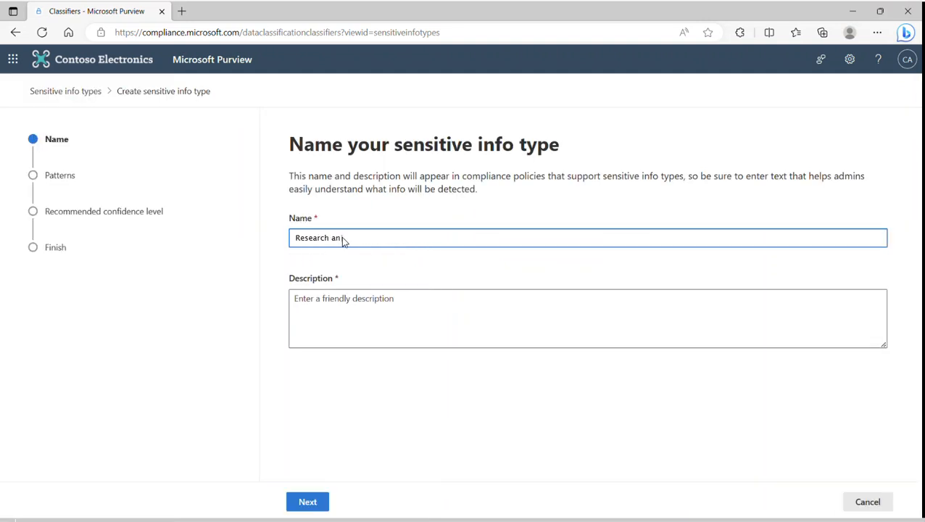
type("d Development")
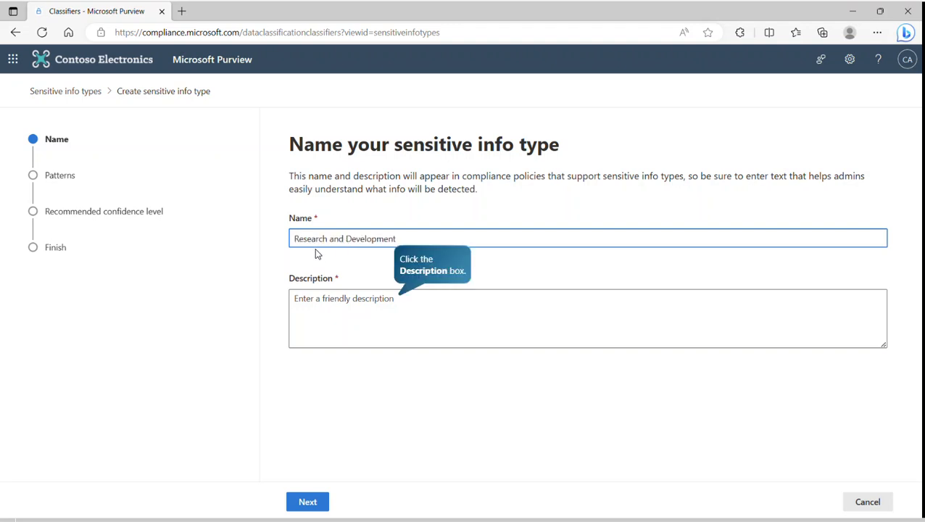
left_click(343, 306)
type("Detects content related...")
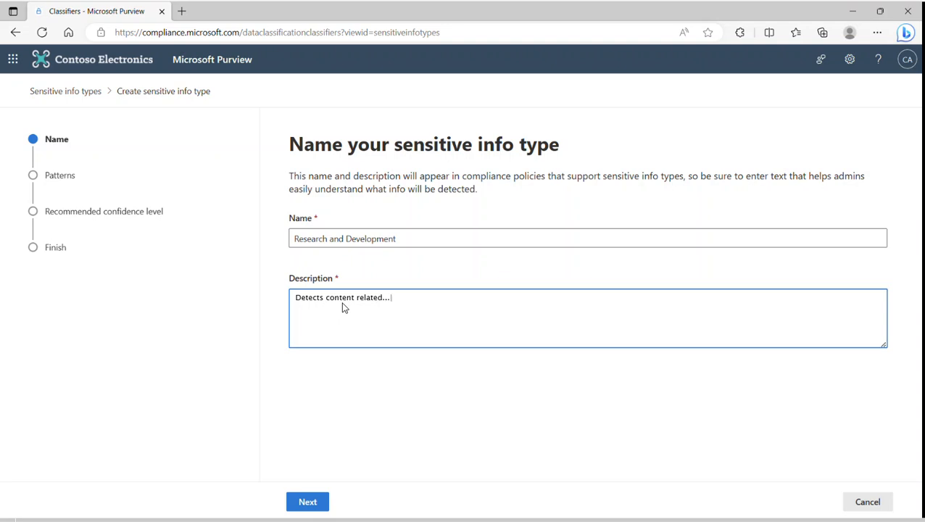
type(" to confidential research and development activities.")
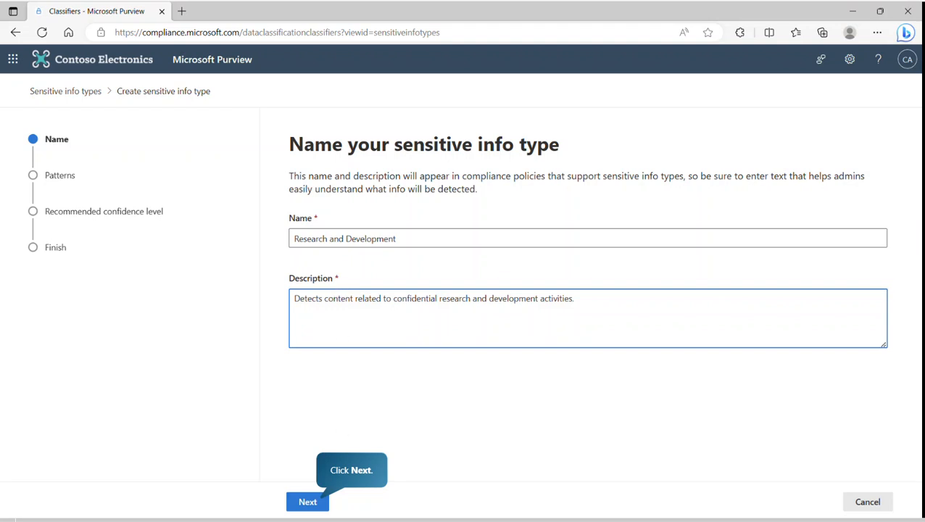
left_click(307, 503)
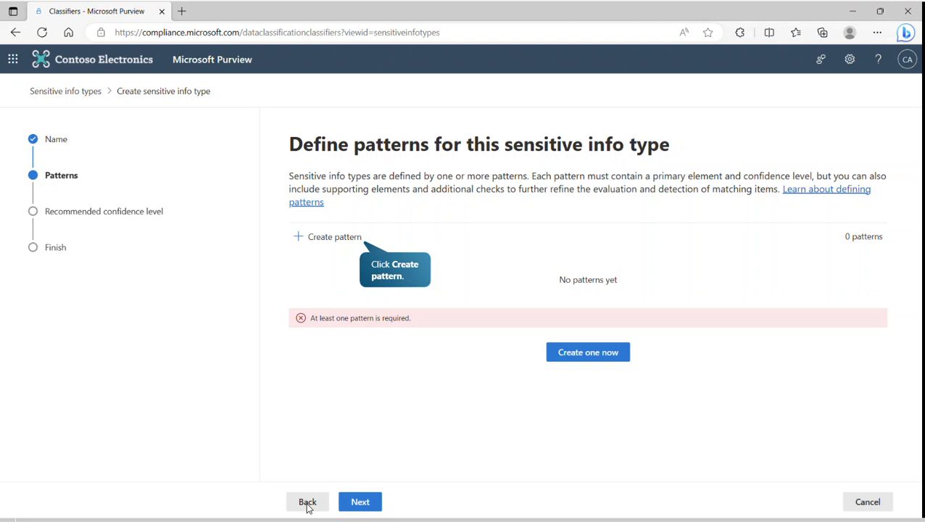
Start a new pattern for the info type and set its confidence level to Medium confidence
left_click(324, 238)
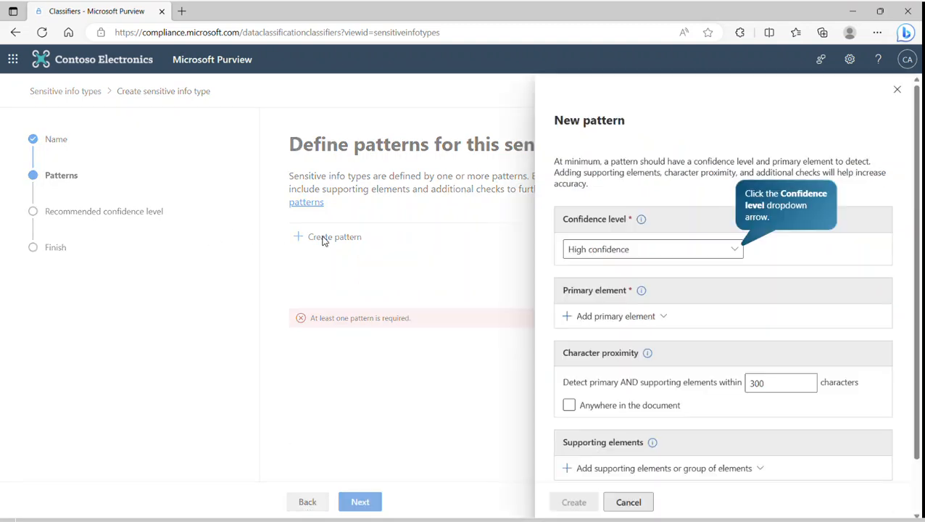
left_click(695, 250)
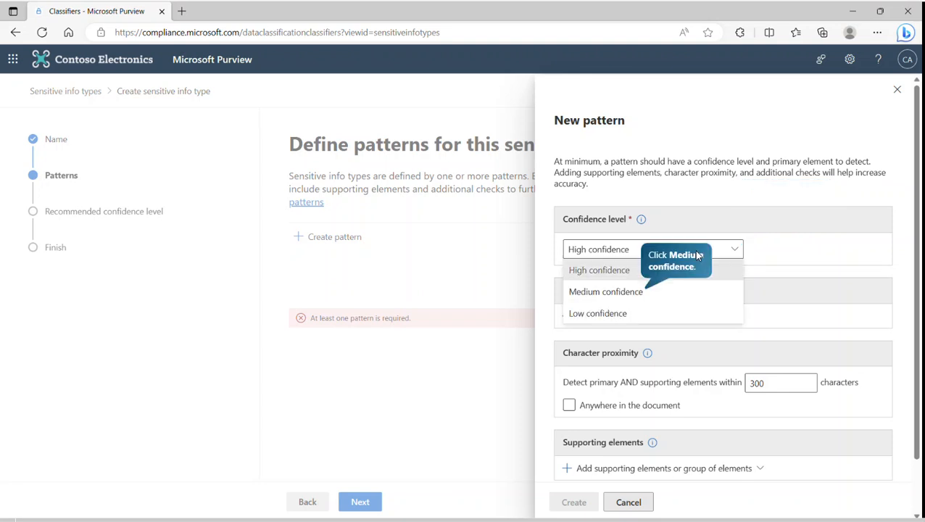
left_click(639, 293)
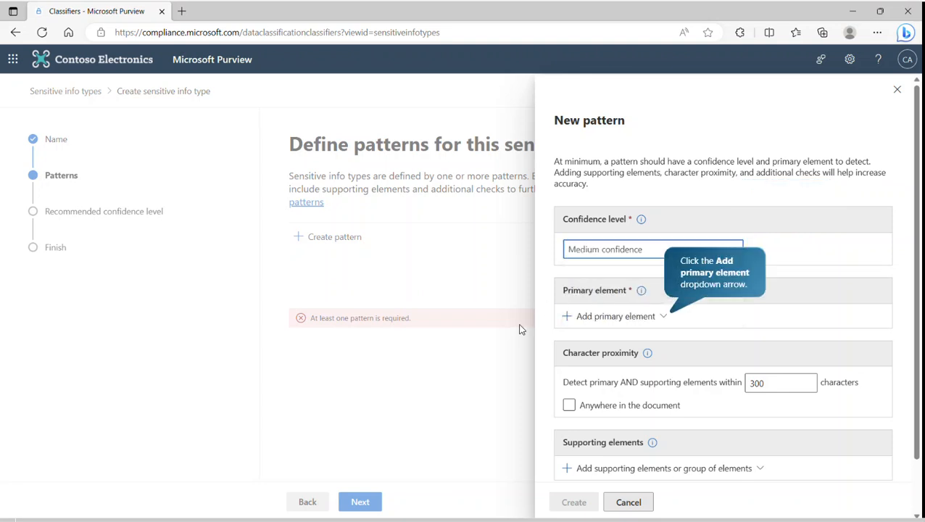
Create the pattern with primary keyword list Research and Development Terms, containing case-insensitive keywords Project Olivine, Olivine, Project Obsidian and Obsidian
left_click(662, 317)
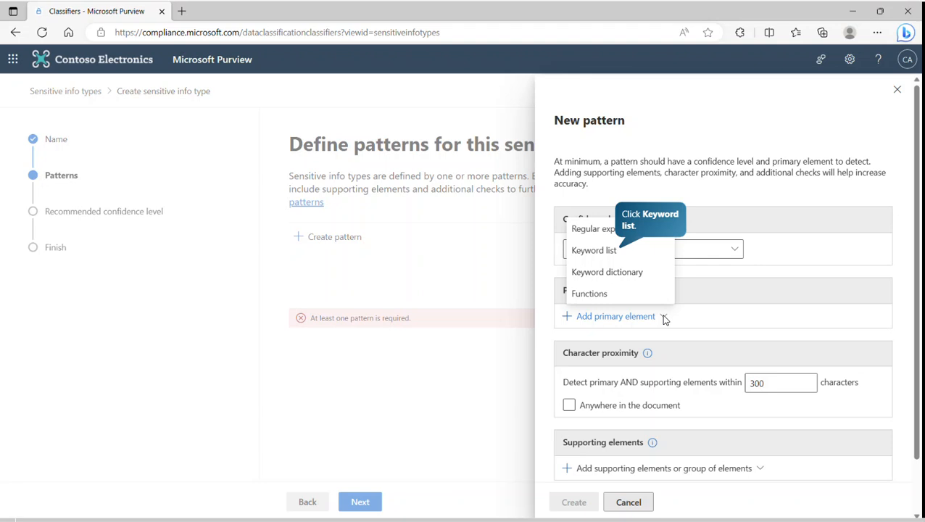
left_click(595, 251)
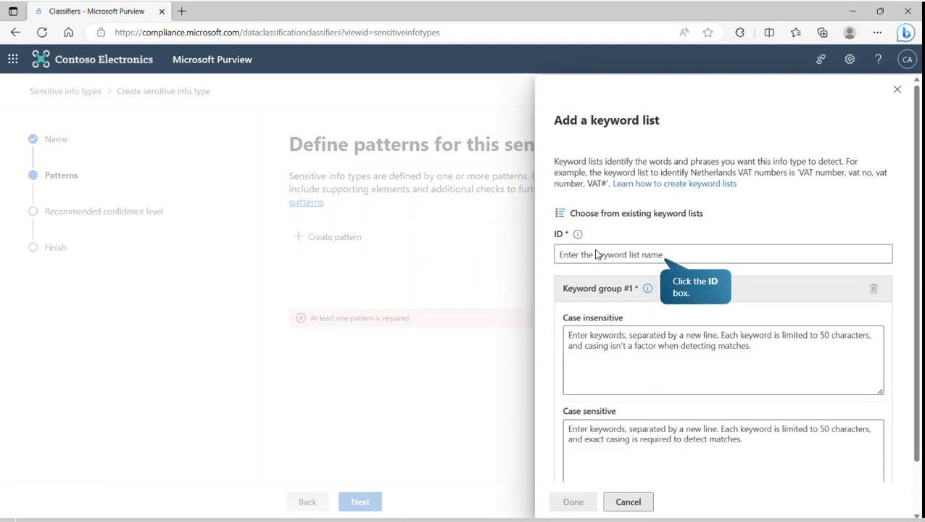
left_click(641, 255)
type("Research and Development Terms")
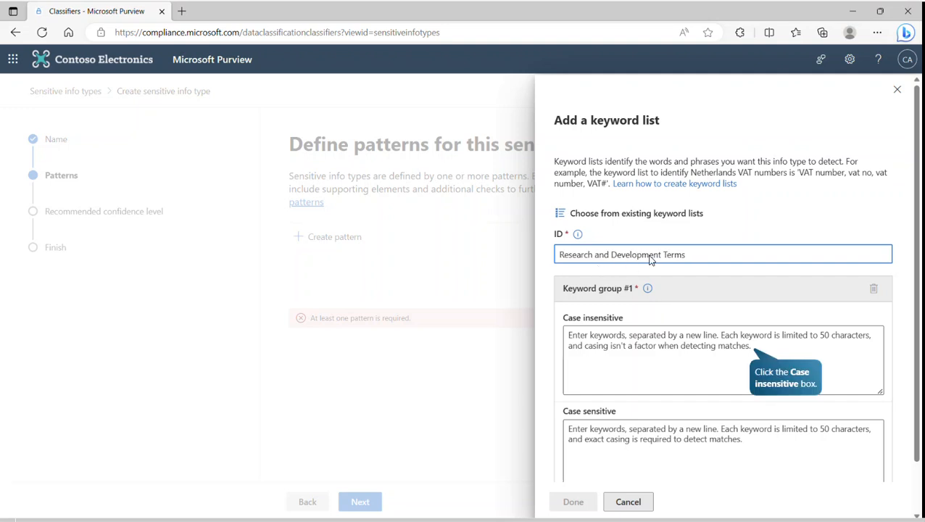
left_click(616, 337)
type("Project Olivine...")
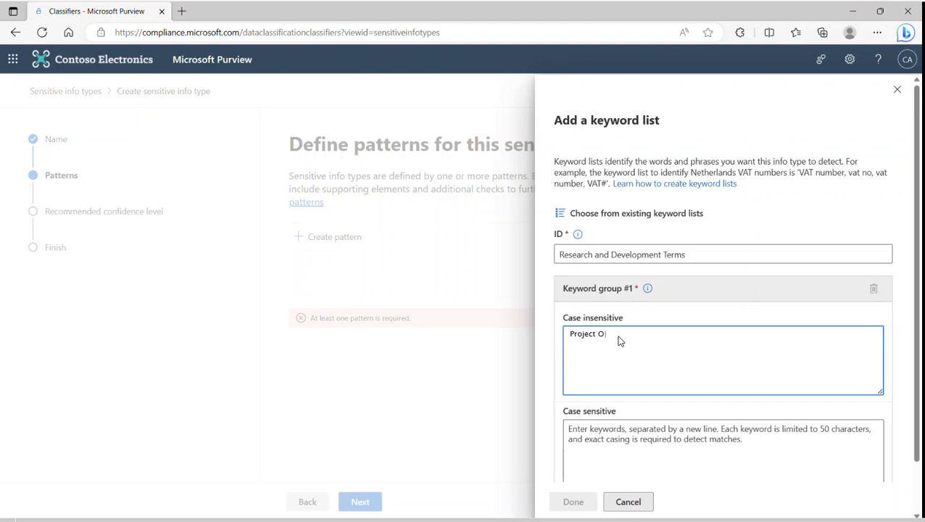
type(" Olivine Project Obsidian Obsidian")
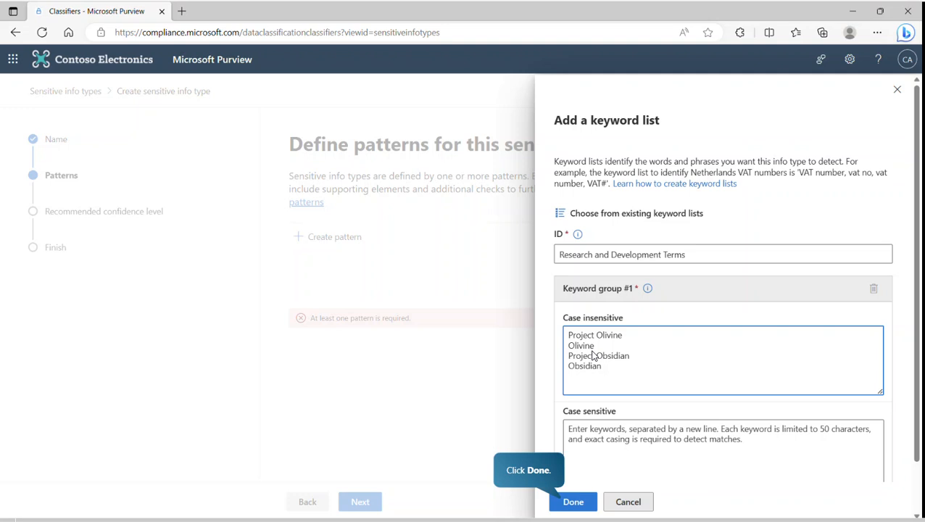
left_click(573, 502)
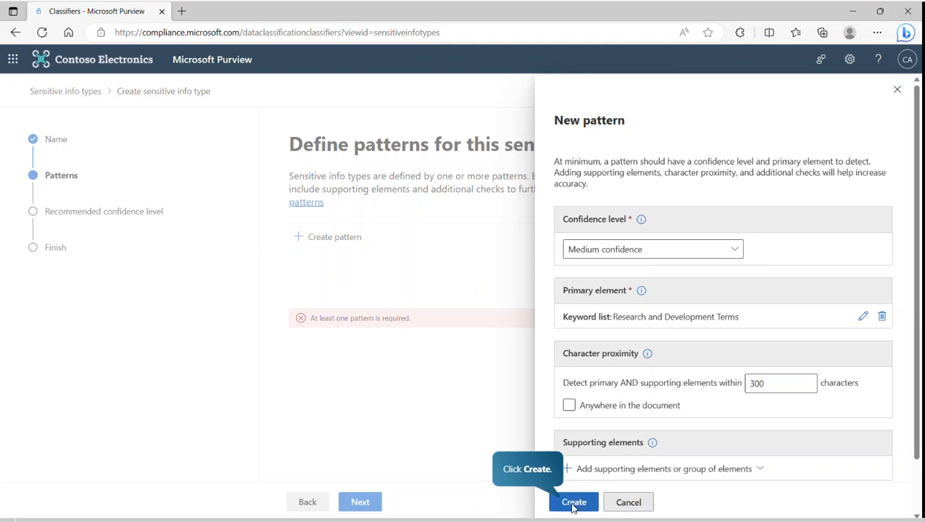
left_click(573, 502)
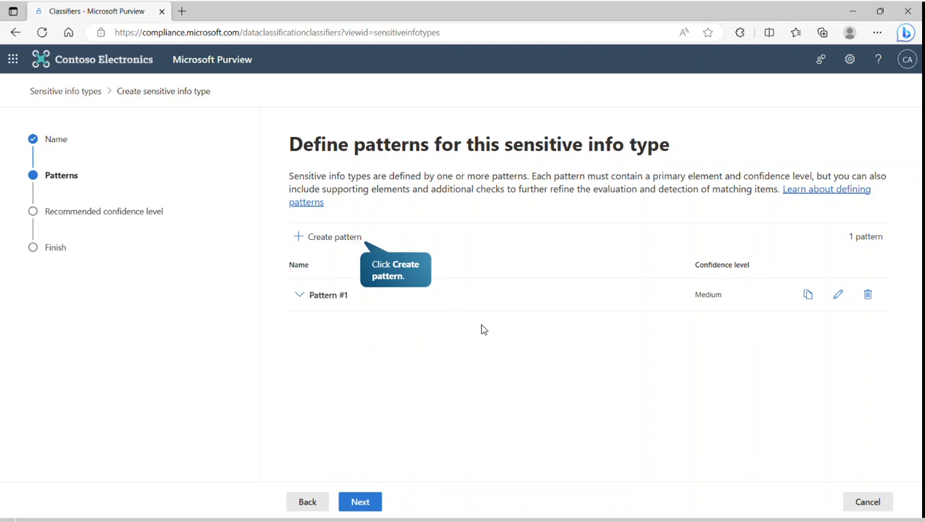
Start a second pattern for the info type, using the existing keyword list Research and Development Terms as its primary element
left_click(353, 242)
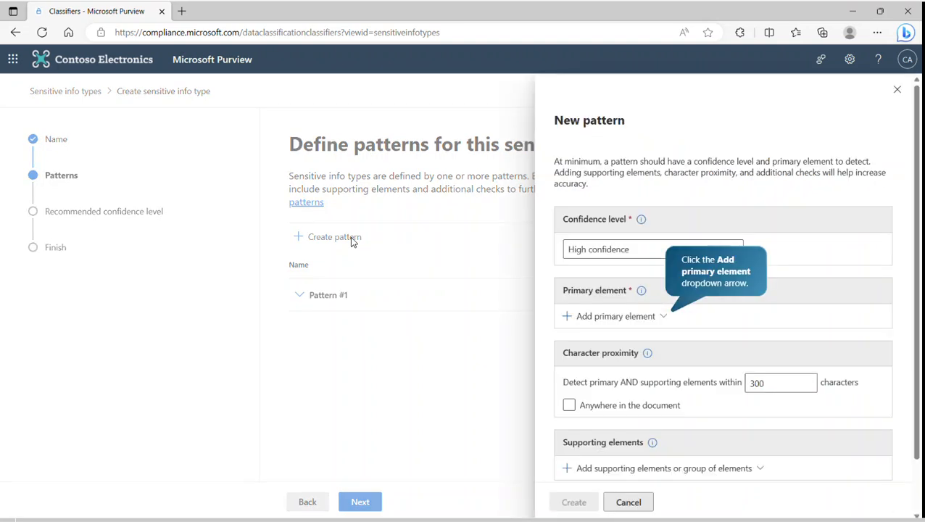
left_click(647, 323)
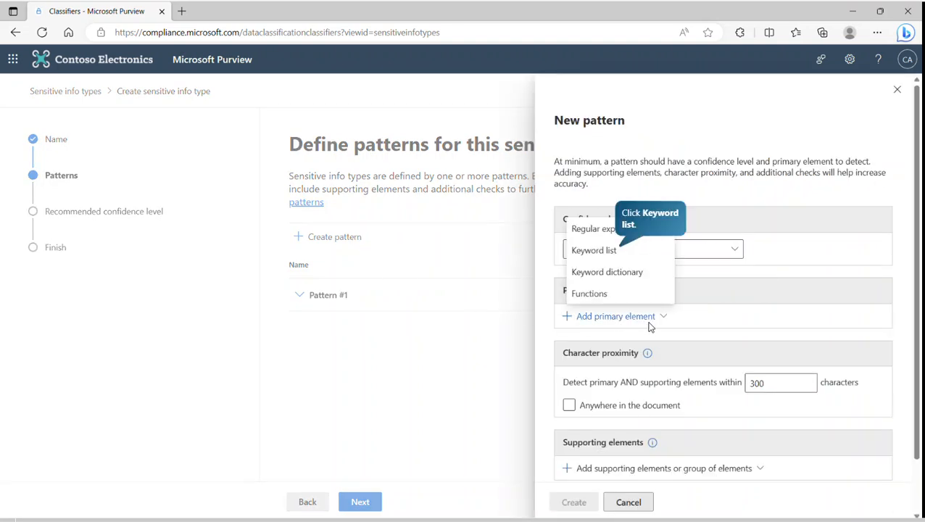
left_click(611, 252)
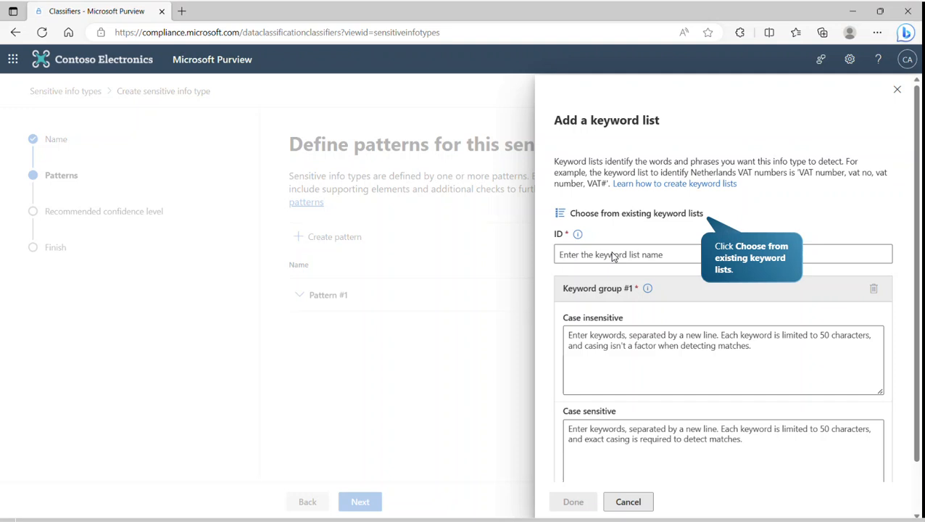
left_click(655, 214)
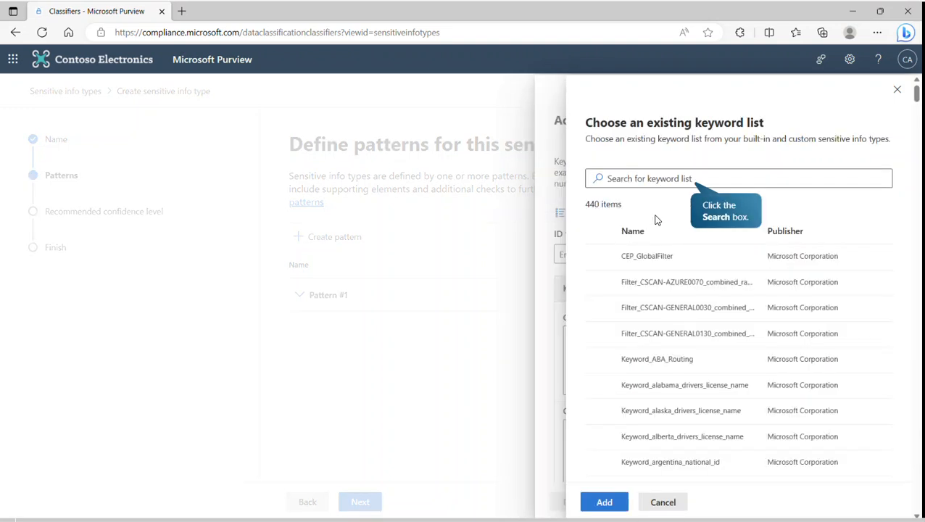
left_click(680, 180)
type("Research and Development")
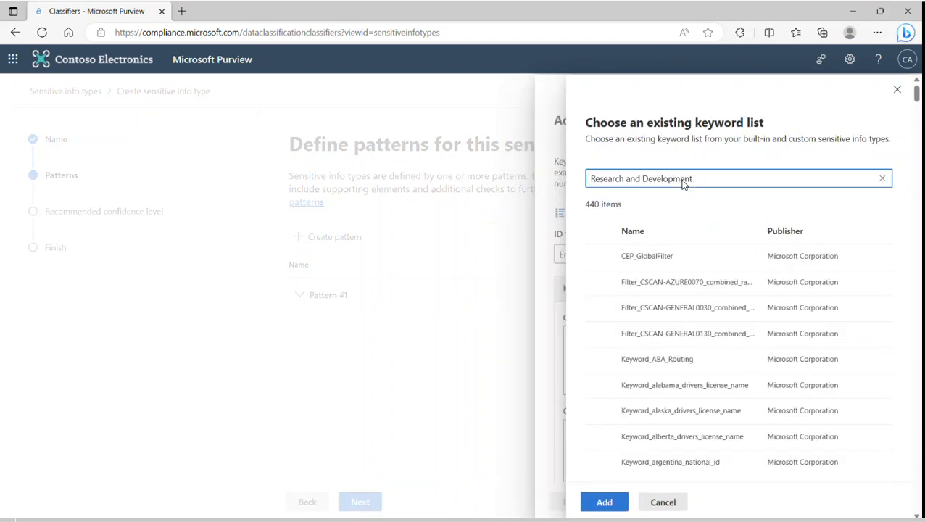
left_click(656, 257)
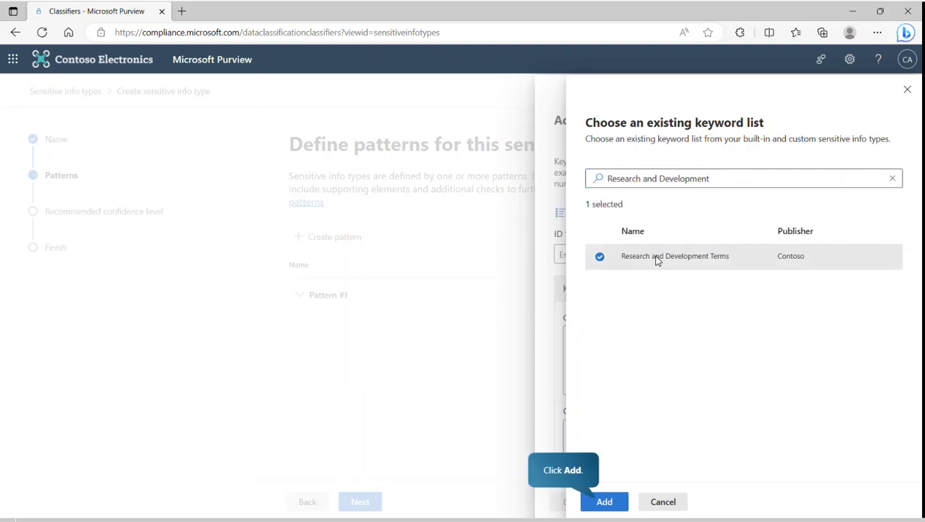
left_click(609, 503)
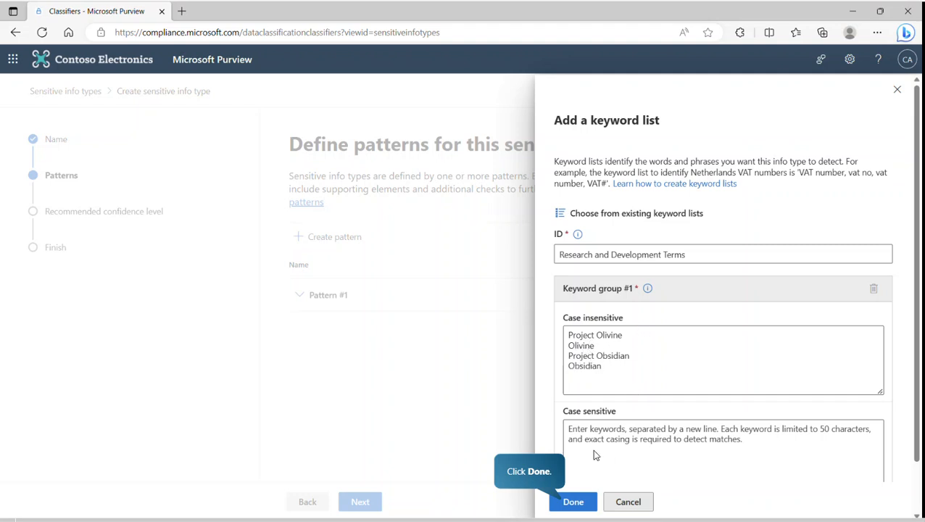
left_click(572, 504)
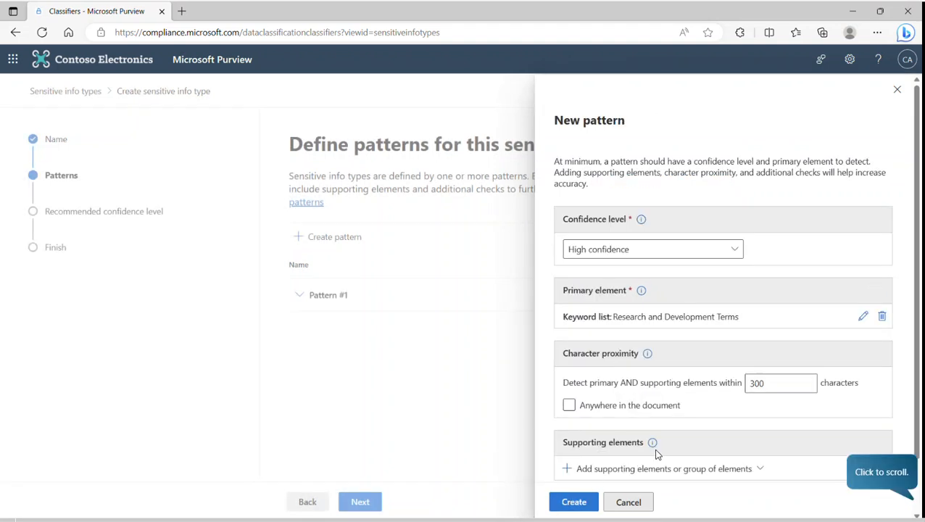
Add a supporting regular expression named Product Model Definitions with the expression DG-\d{4}|DX-\d{4}, and create the High confidence pattern
left_click(890, 476)
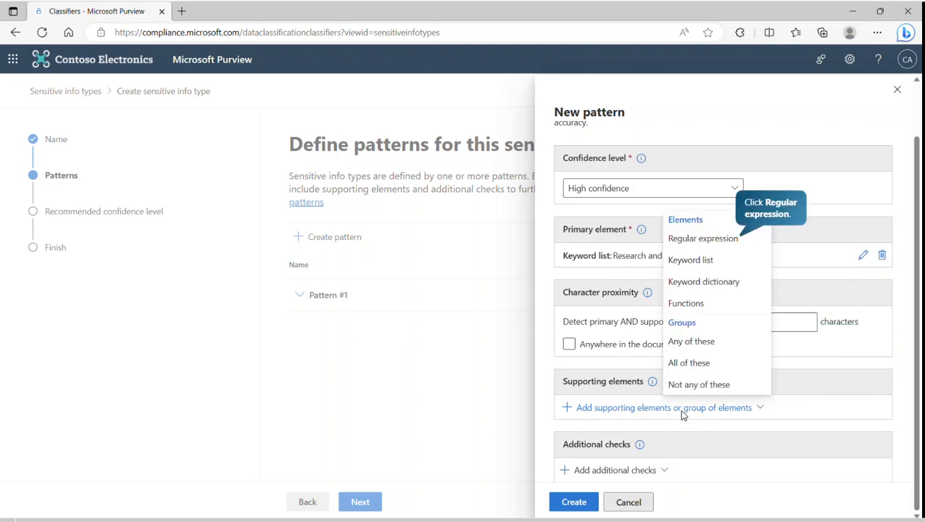
left_click(682, 246)
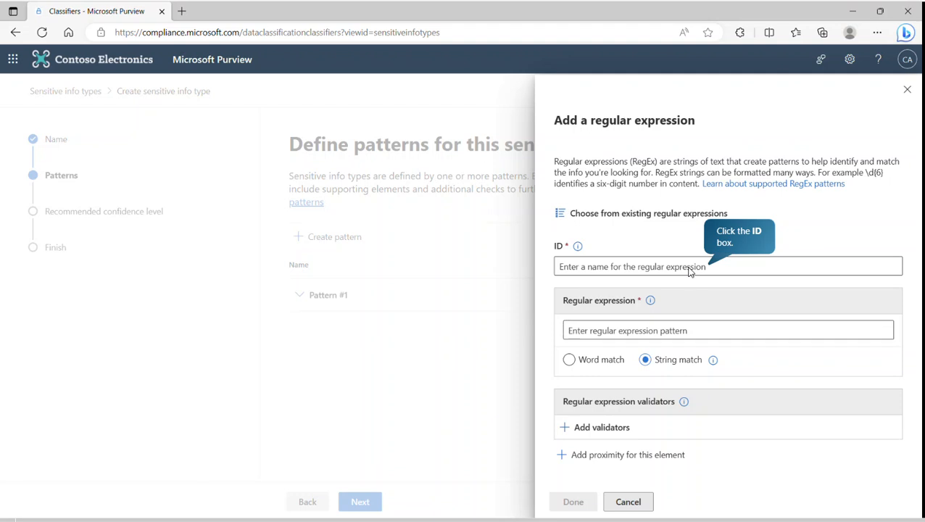
left_click(688, 267)
type("Product Model Definitions")
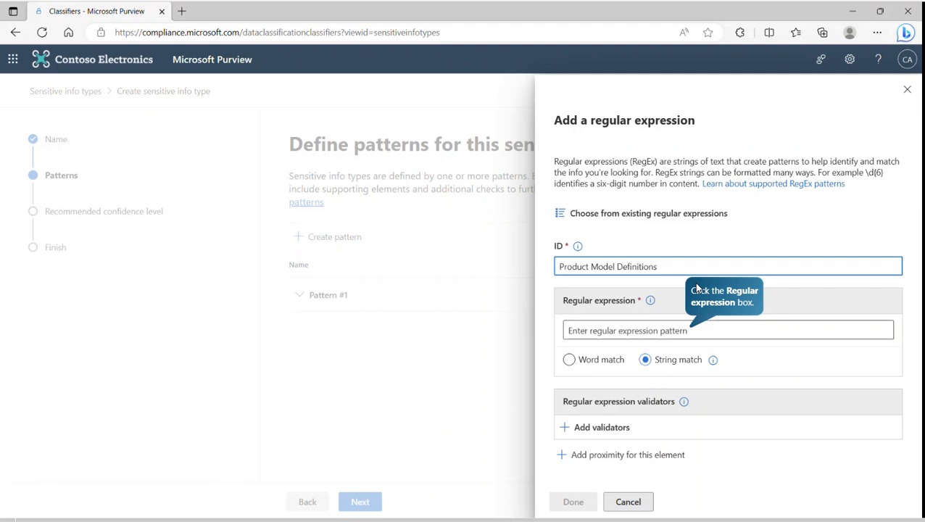
left_click(679, 332)
type("DG-\\d{4}|DX-\\d{4}")
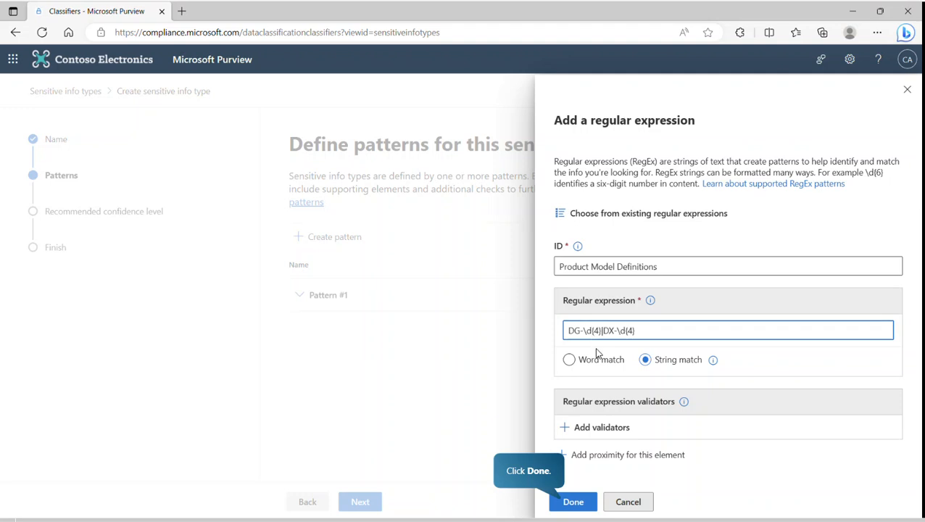
left_click(572, 502)
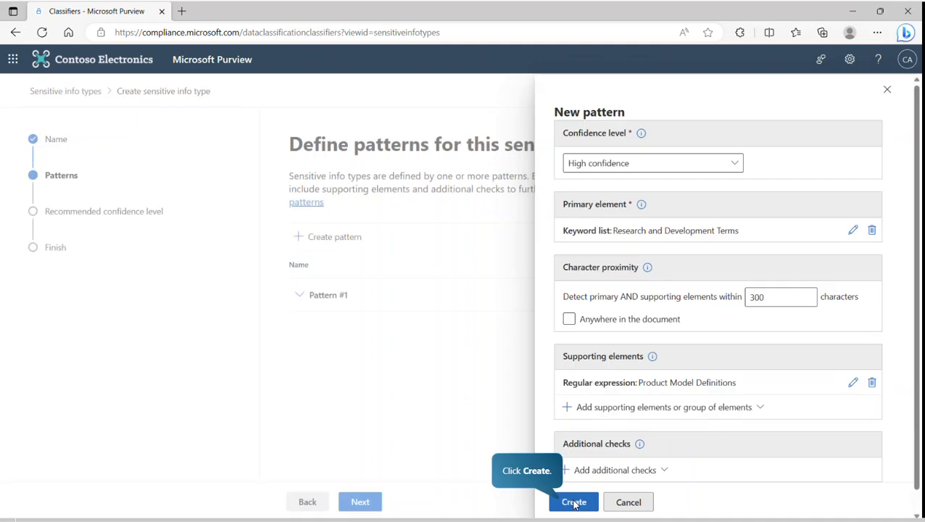
left_click(574, 503)
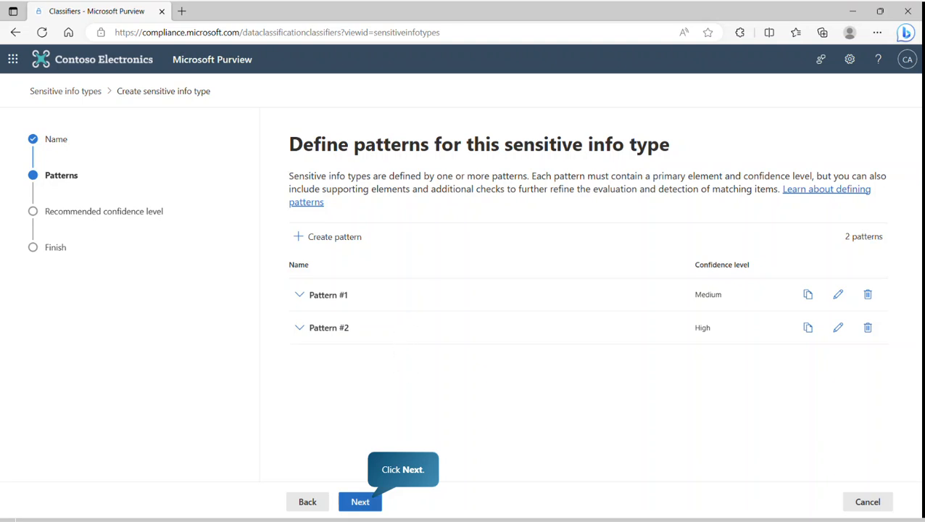
Accept the High confidence level as the recommended level and finish creating the Research and Development info type
left_click(359, 502)
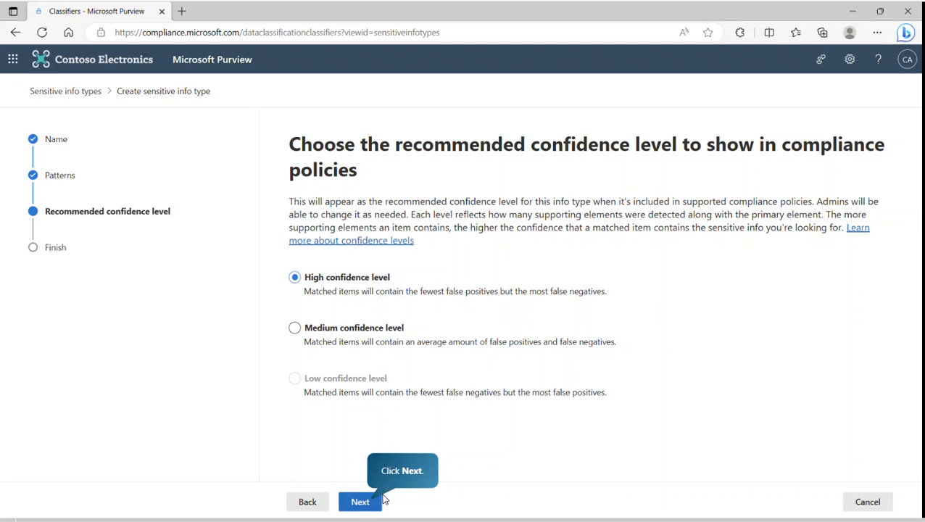
left_click(355, 502)
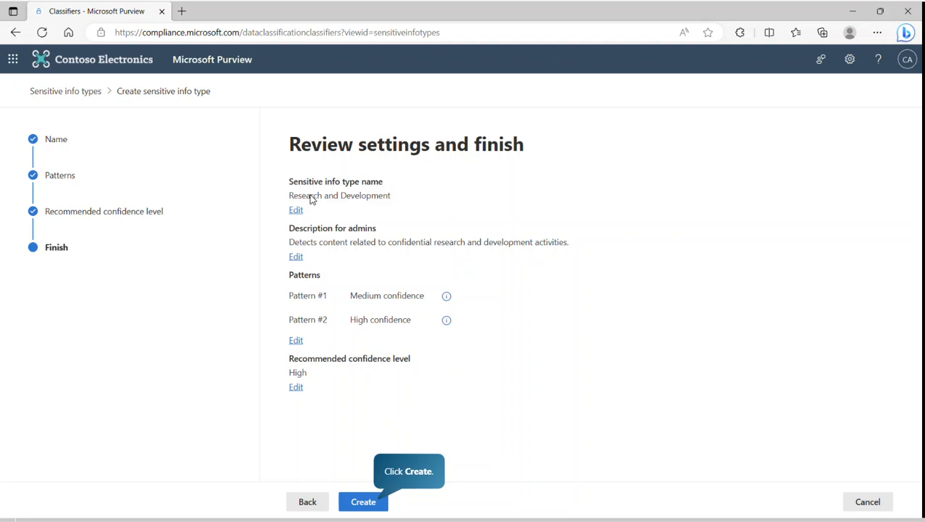
left_click(363, 502)
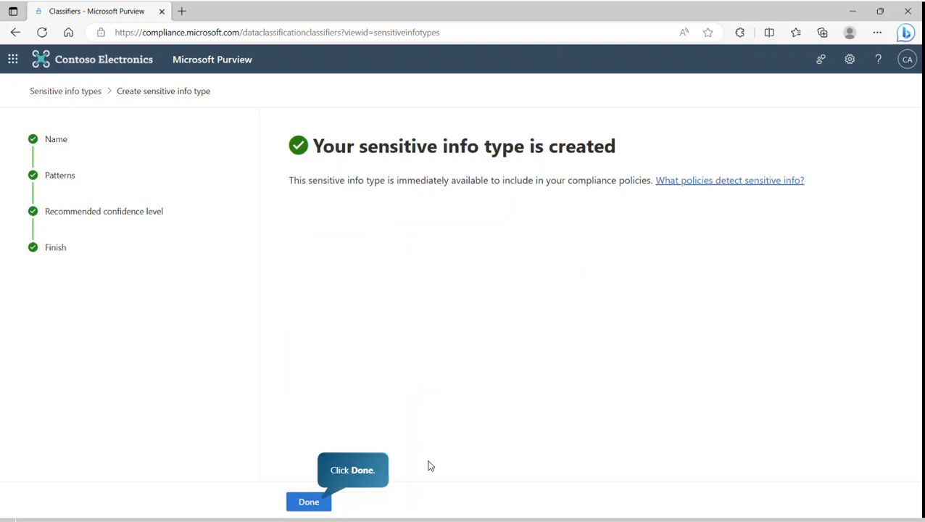
left_click(315, 500)
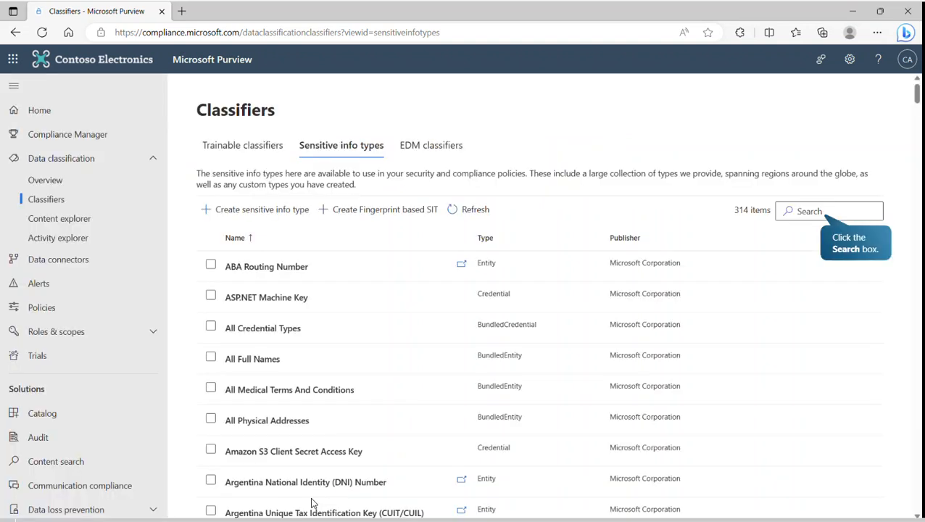
Search the sensitive info types for "Research" and open the Research and Development type
left_click(823, 213)
type("Research")
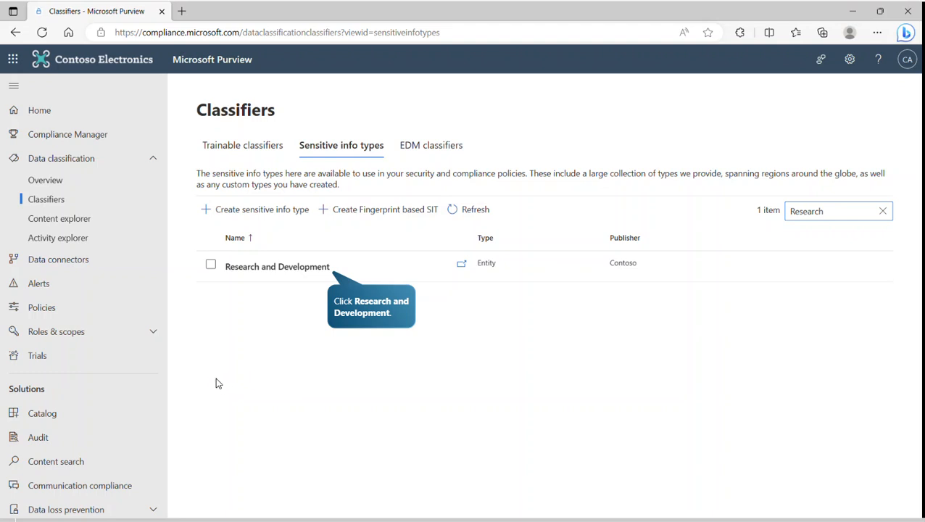
left_click(258, 270)
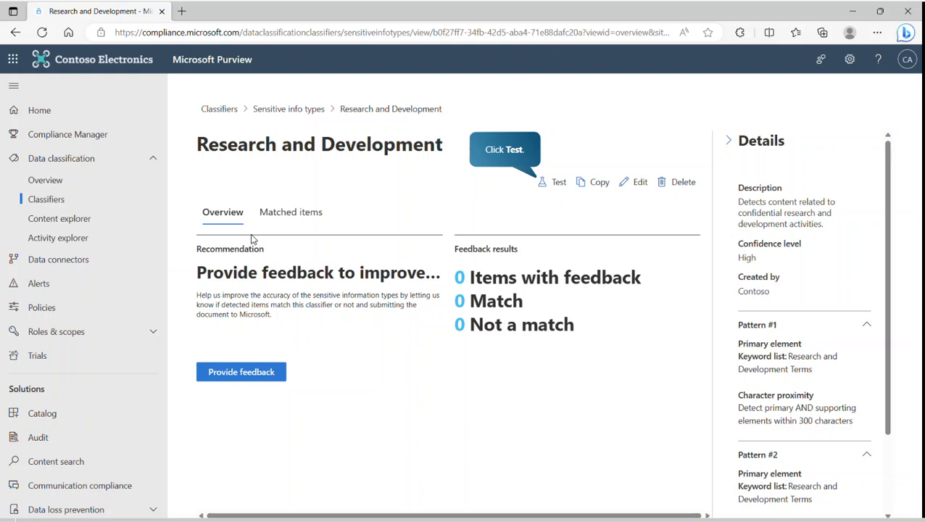
Test the Research and Development info type against Product Announcement Draft.docx, review the match results and finish the test
left_click(549, 181)
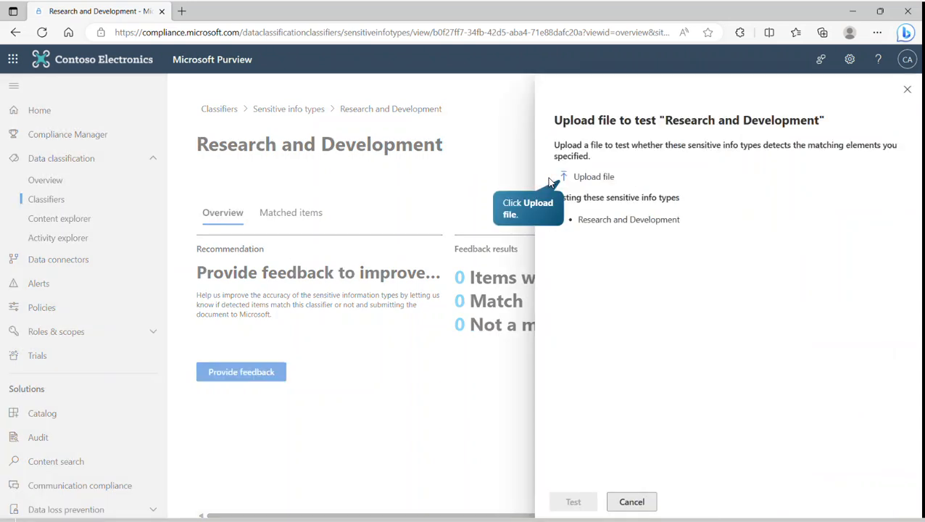
left_click(588, 178)
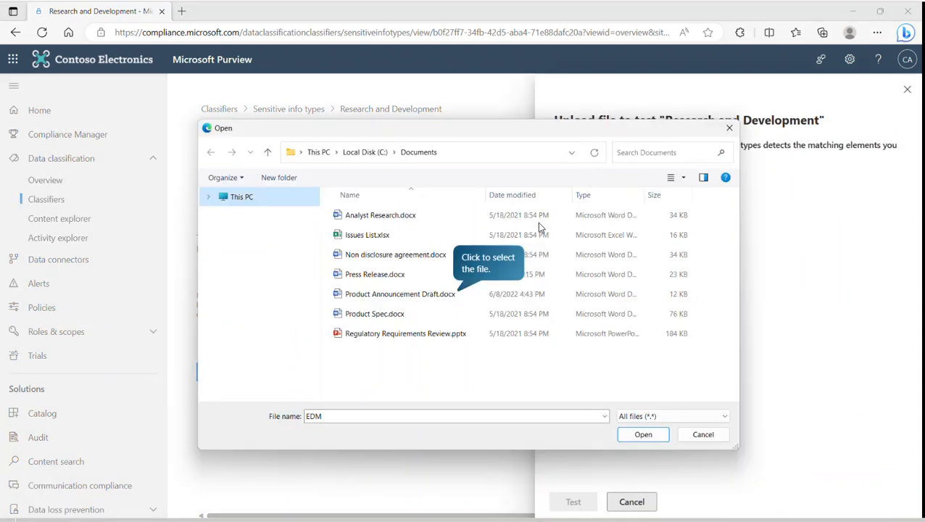
left_click(426, 295)
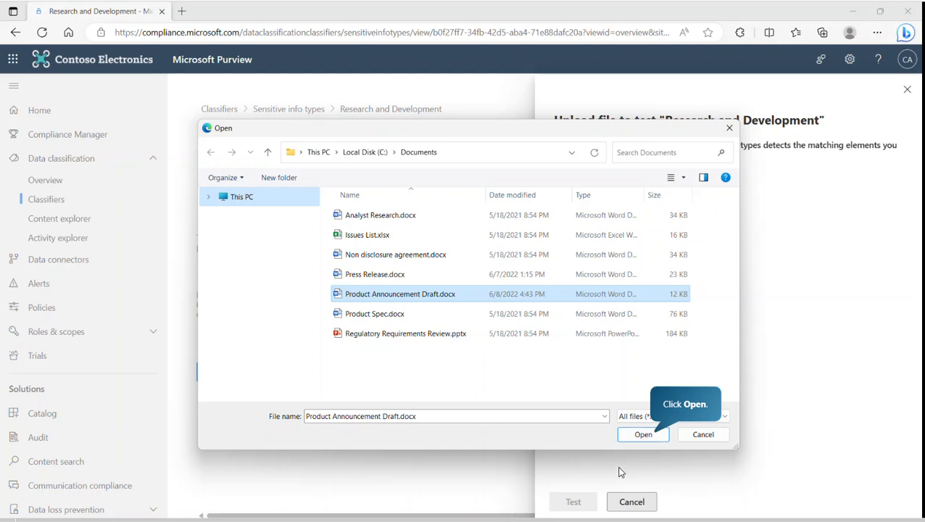
left_click(641, 436)
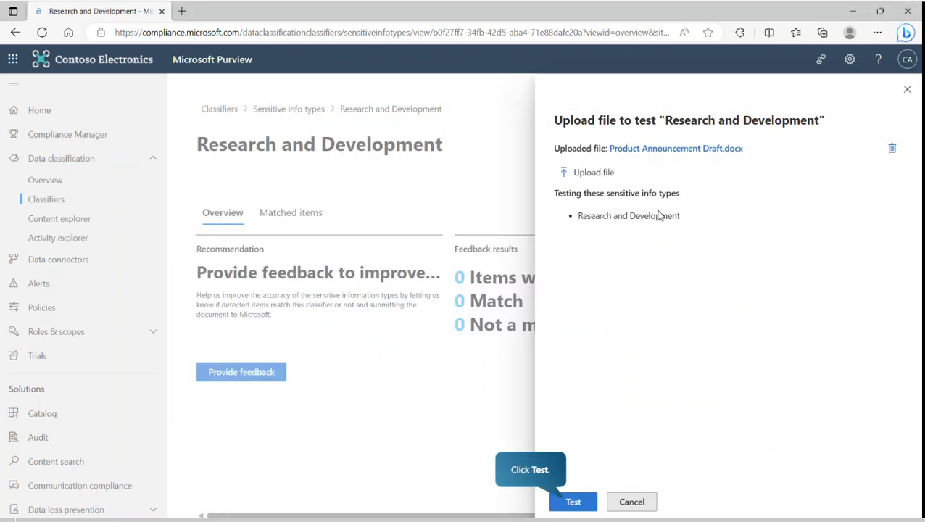
left_click(572, 502)
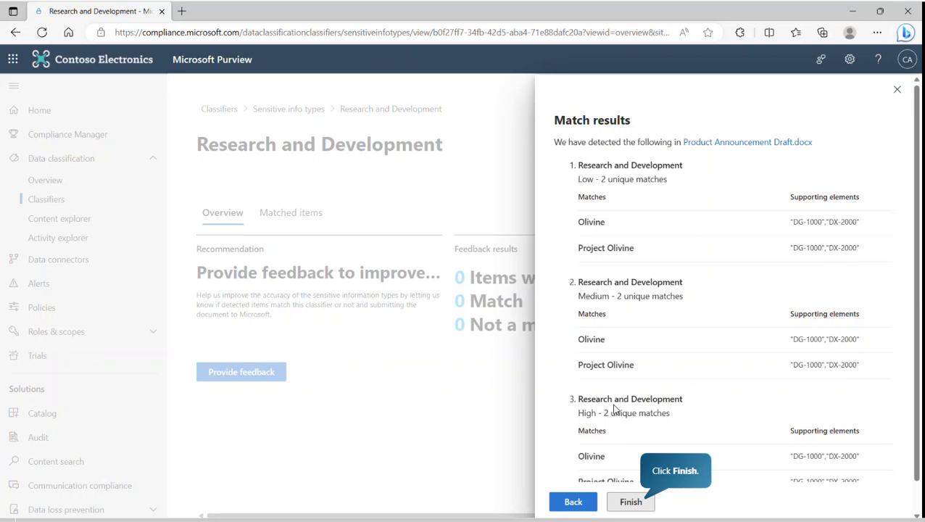
left_click(629, 506)
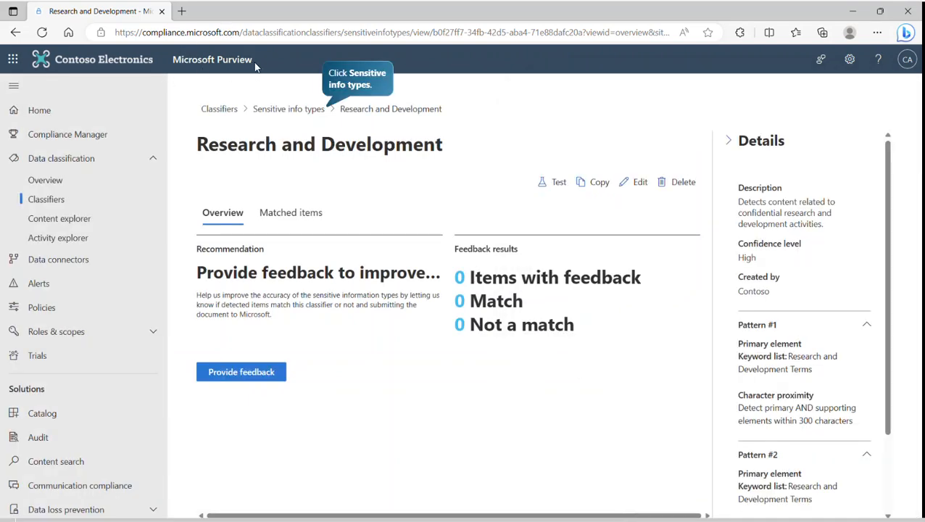
Return to the sensitive info types list and read how document fingerprinting works on Microsoft Learn in a separate browser tab, closing it when done
left_click(285, 110)
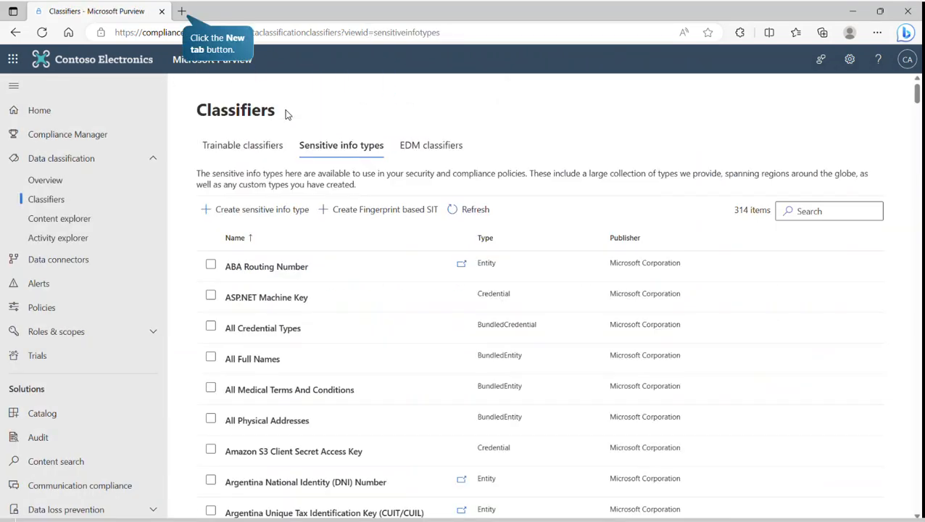
left_click(182, 13)
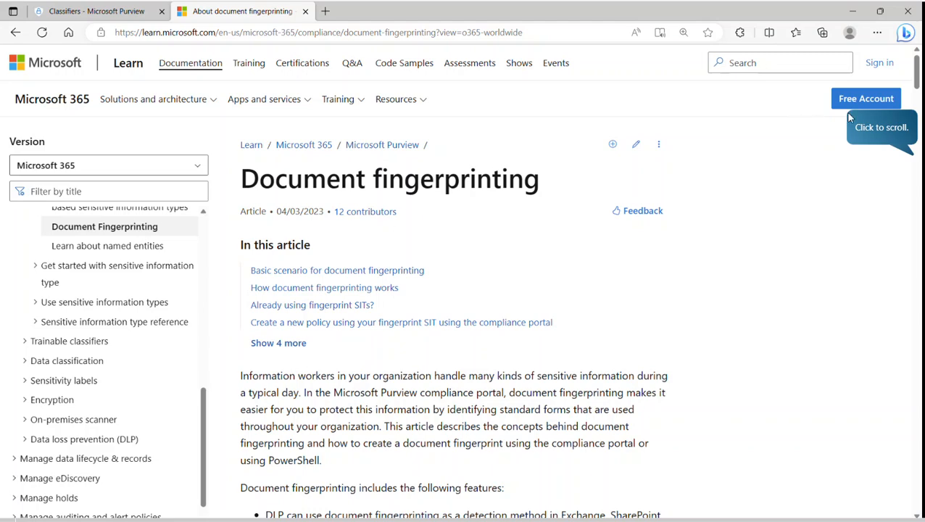
left_click(879, 129)
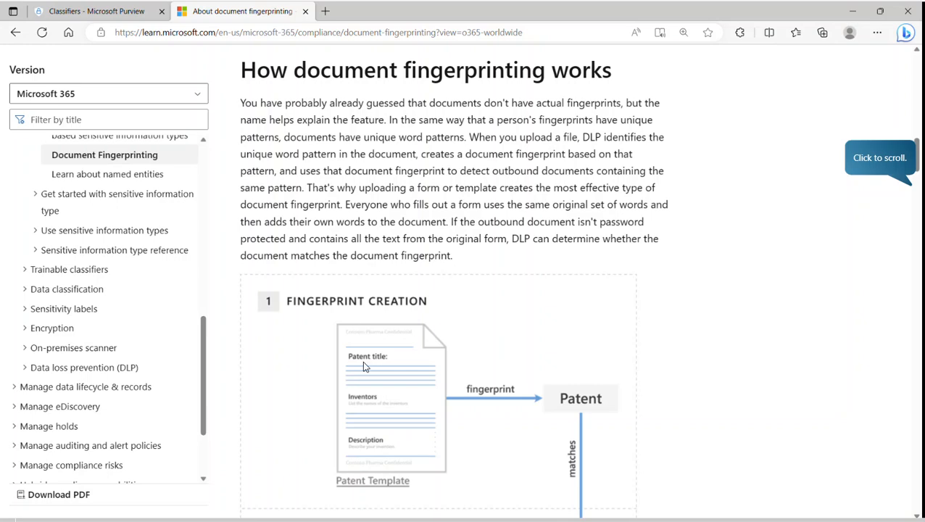
left_click(872, 161)
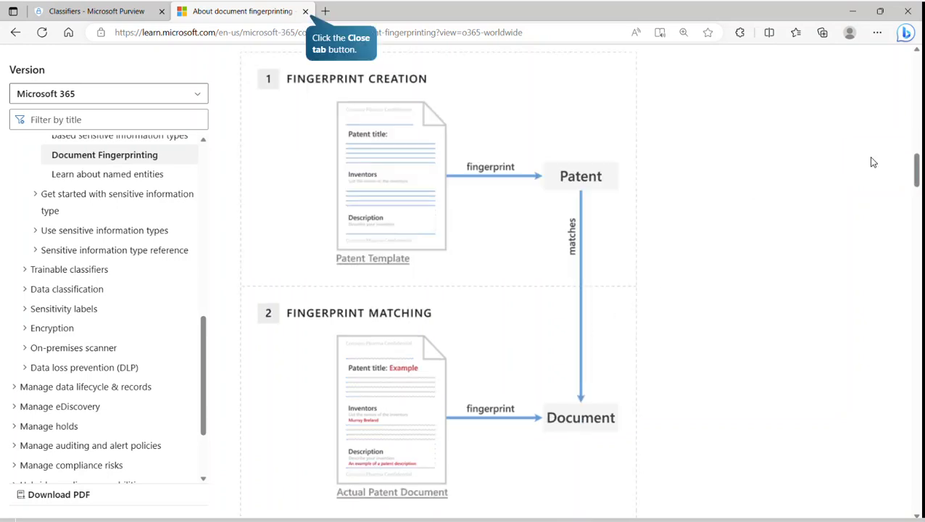
left_click(305, 13)
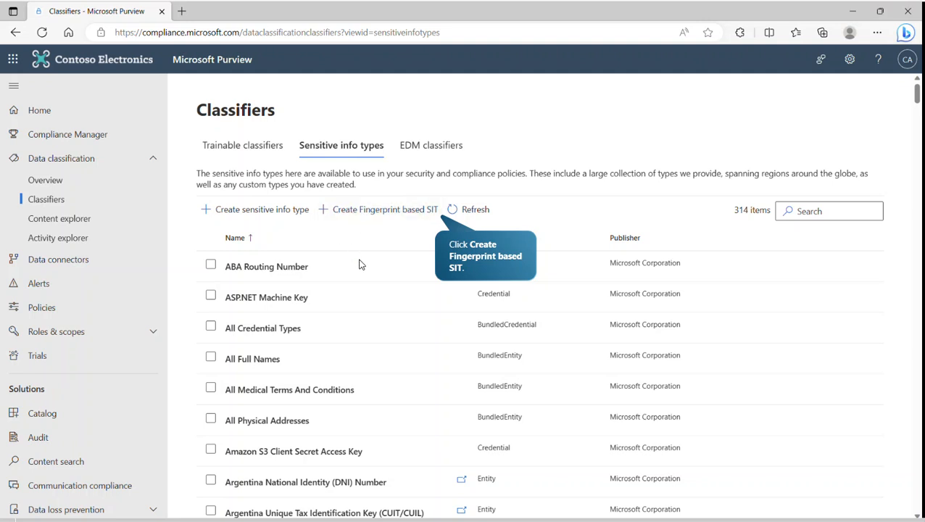
Start a fingerprint-based SIT named U.S. Patent Applications, described as "Matches against the standard USPTO patent application form using document fingerprinting."
left_click(400, 210)
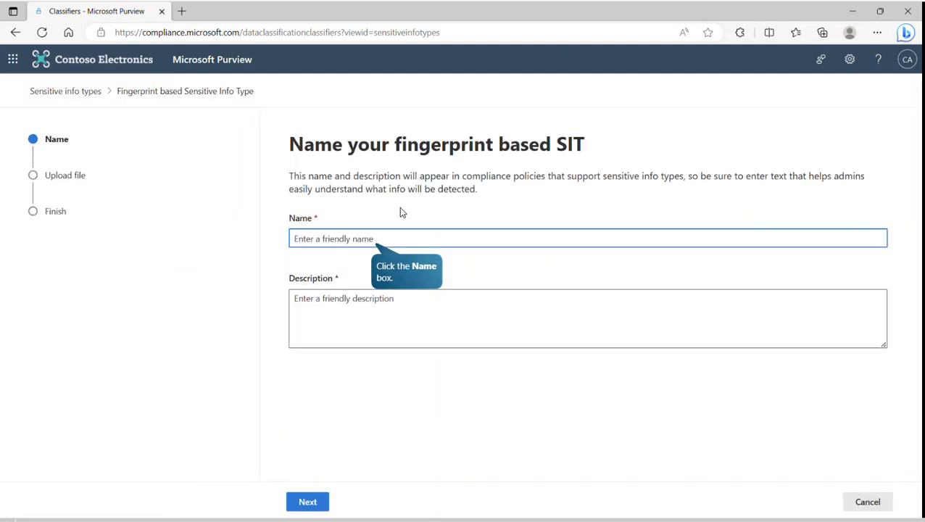
left_click(385, 240)
type("U.S. Patent Applications")
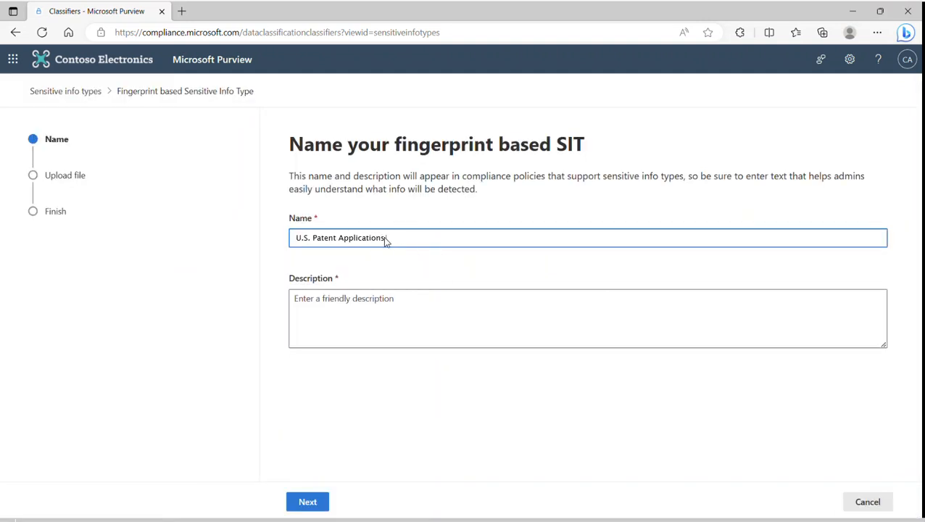
left_click(364, 303)
type("Matches against the standard USPTO patent application form using document fingerprinting.")
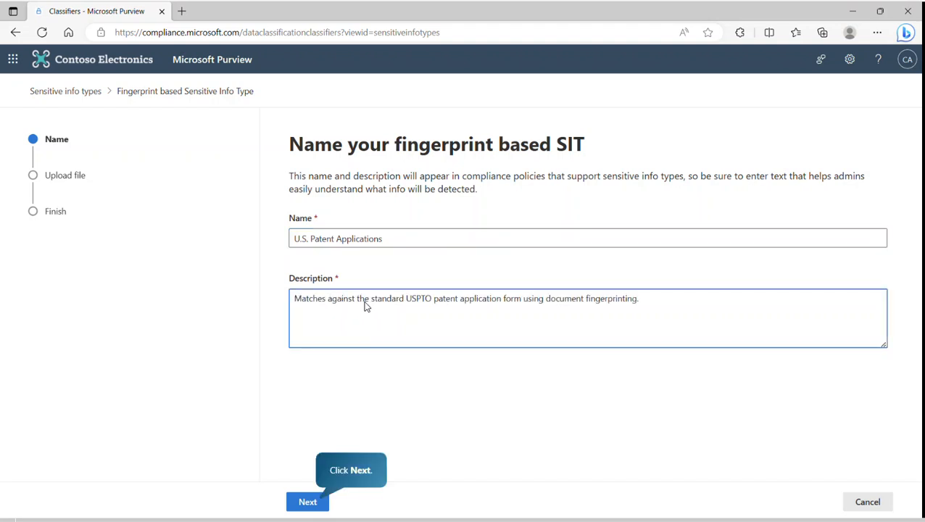
left_click(315, 505)
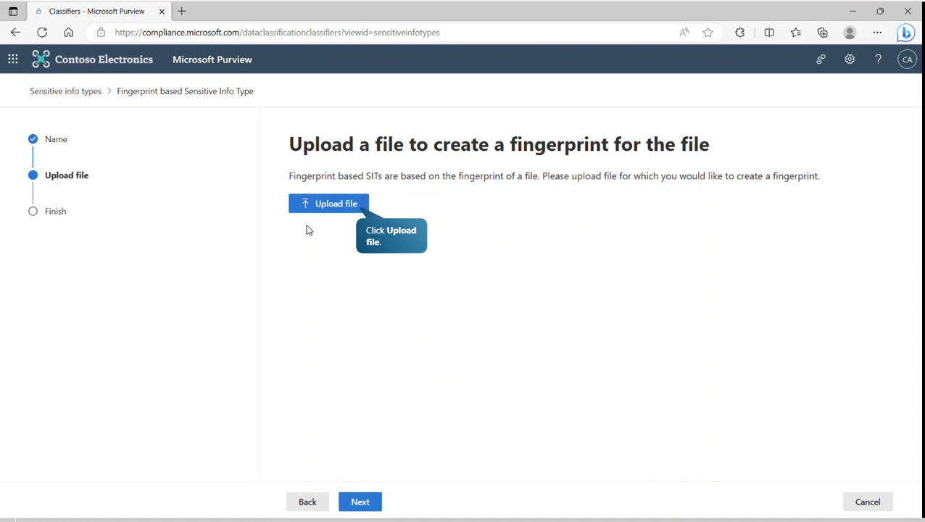
Upload DOCX_Template_2_0.docx as the fingerprint file, keep the default confidence levels, and create the fingerprint-based info type
left_click(324, 206)
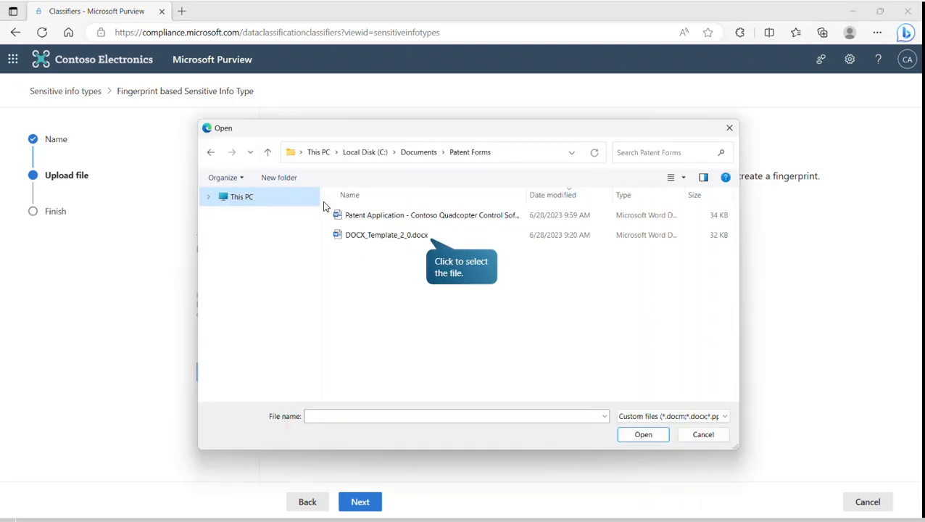
left_click(384, 238)
left_click(647, 434)
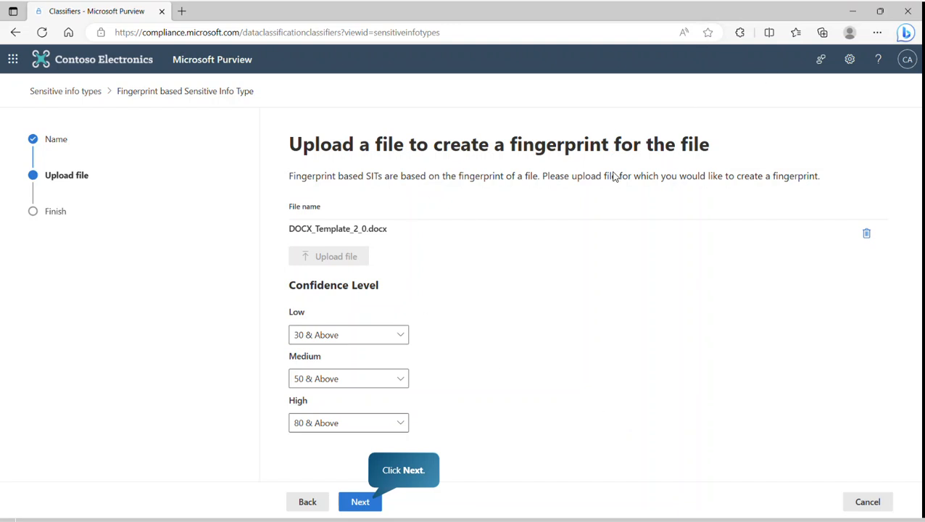
left_click(360, 501)
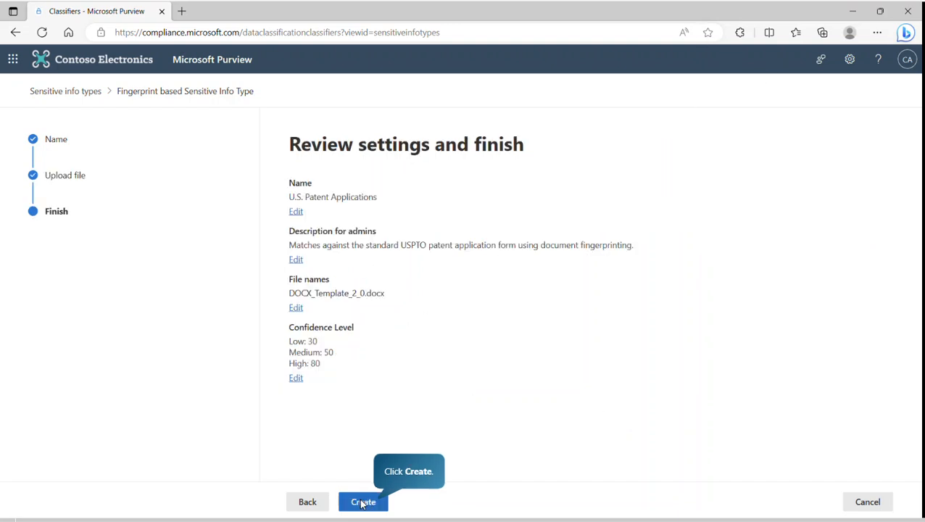
left_click(362, 502)
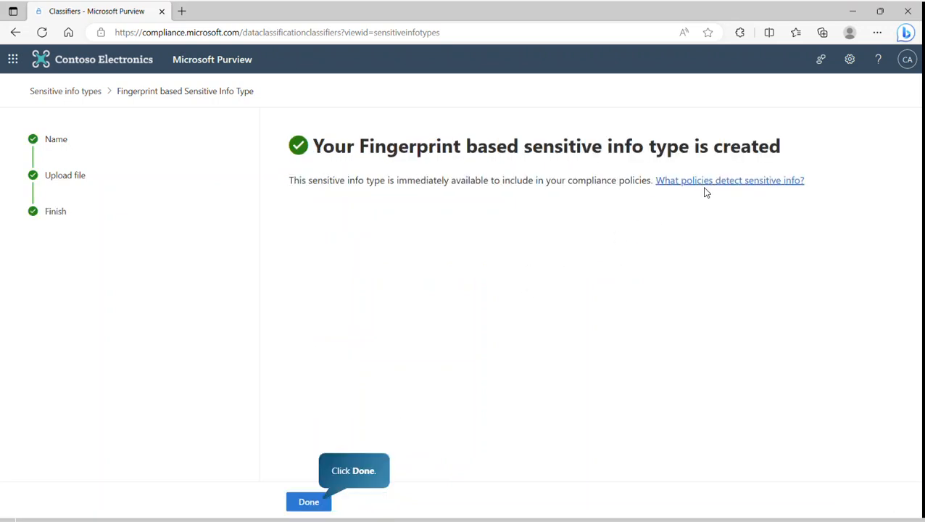
left_click(311, 508)
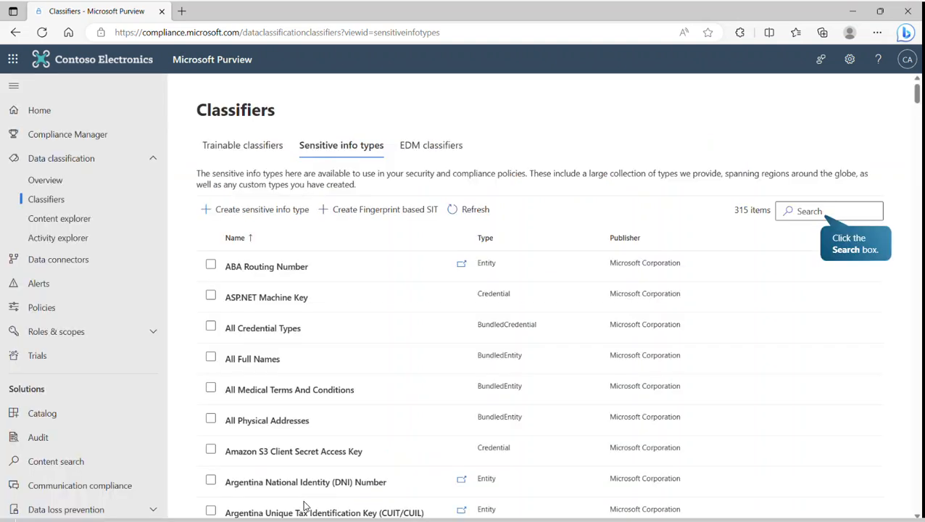
Search the sensitive info types for "Patent" and open the U.S. Patent Applications type
left_click(816, 210)
type("Patent")
key("Return")
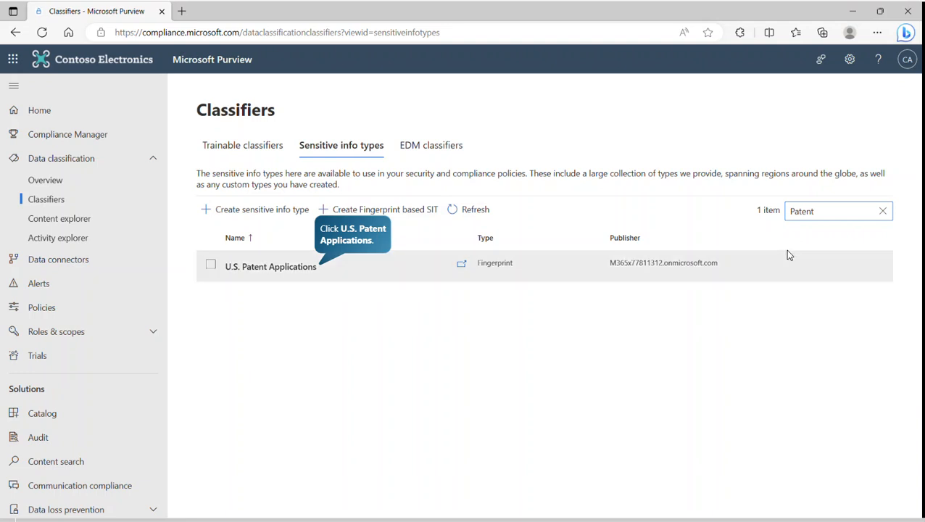
left_click(275, 268)
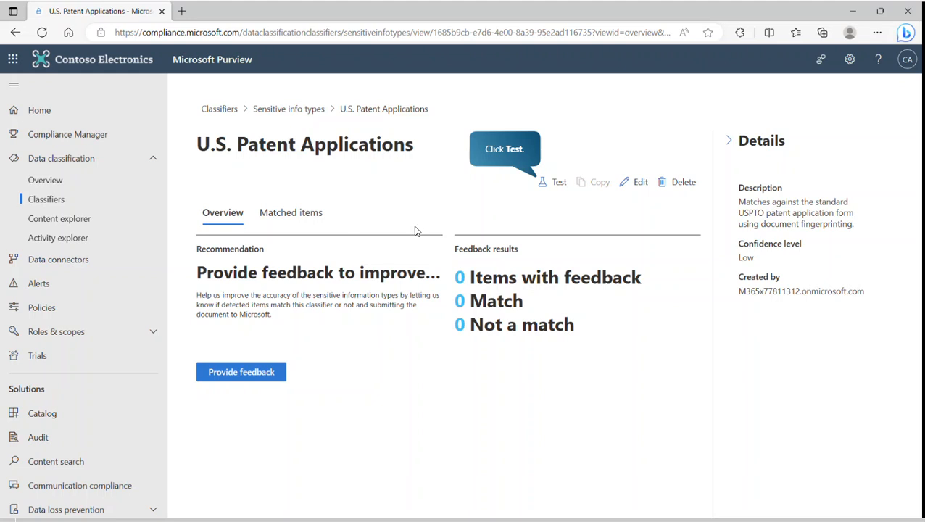
Test the U.S. Patent Applications type against Patent Application - Contoso Quadcopter Control Software.docx, review the match results and finish the test
left_click(557, 183)
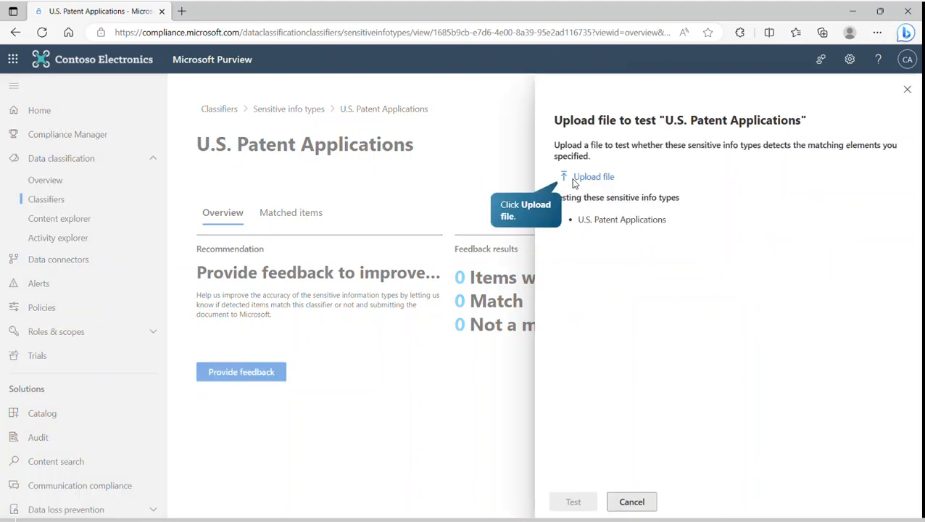
left_click(563, 178)
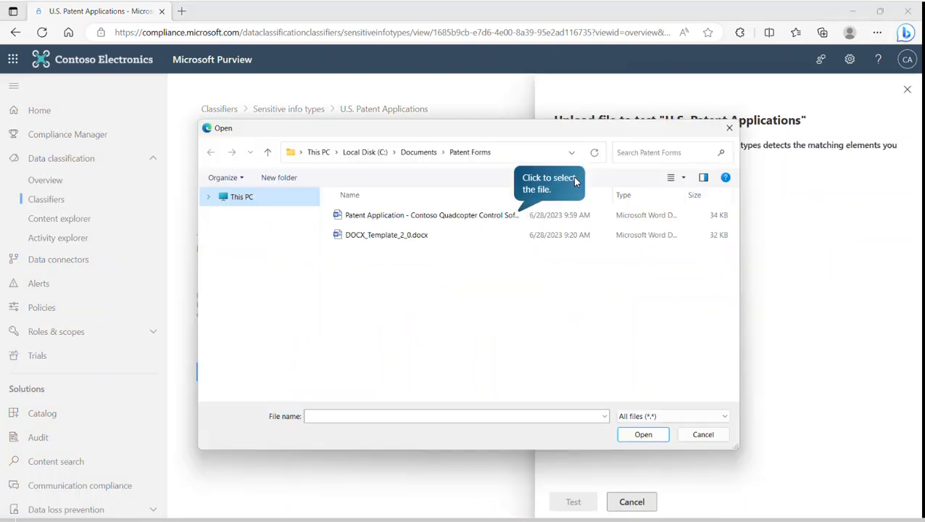
left_click(471, 215)
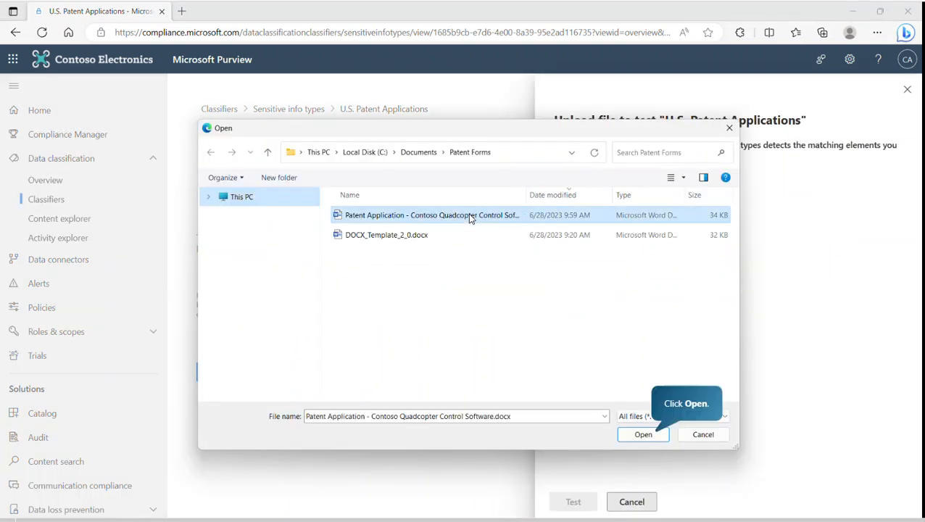
left_click(643, 433)
left_click(583, 501)
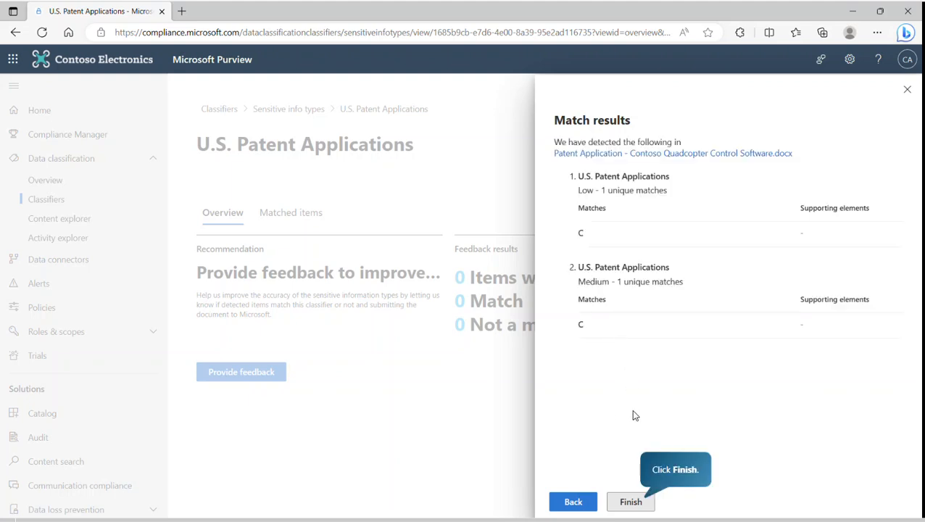
left_click(630, 502)
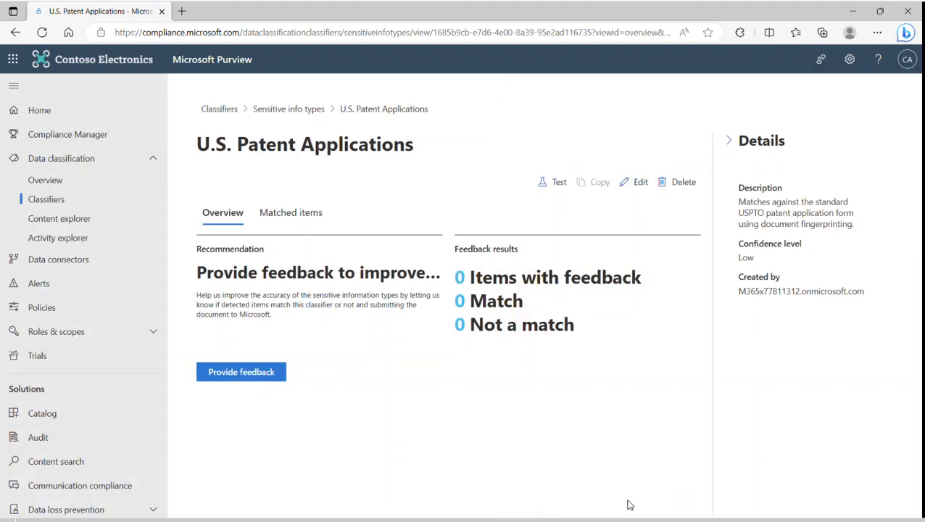